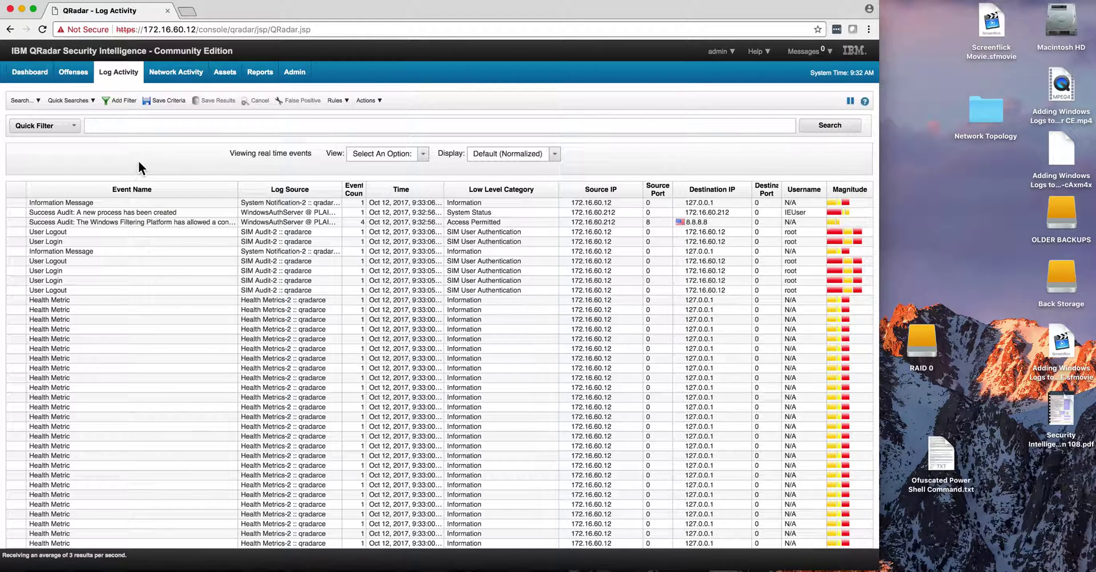
- Show the Log Activity events in Real Time (streaming) view and pause the stream
{"action": "left_click", "coordinate": [120, 67]}
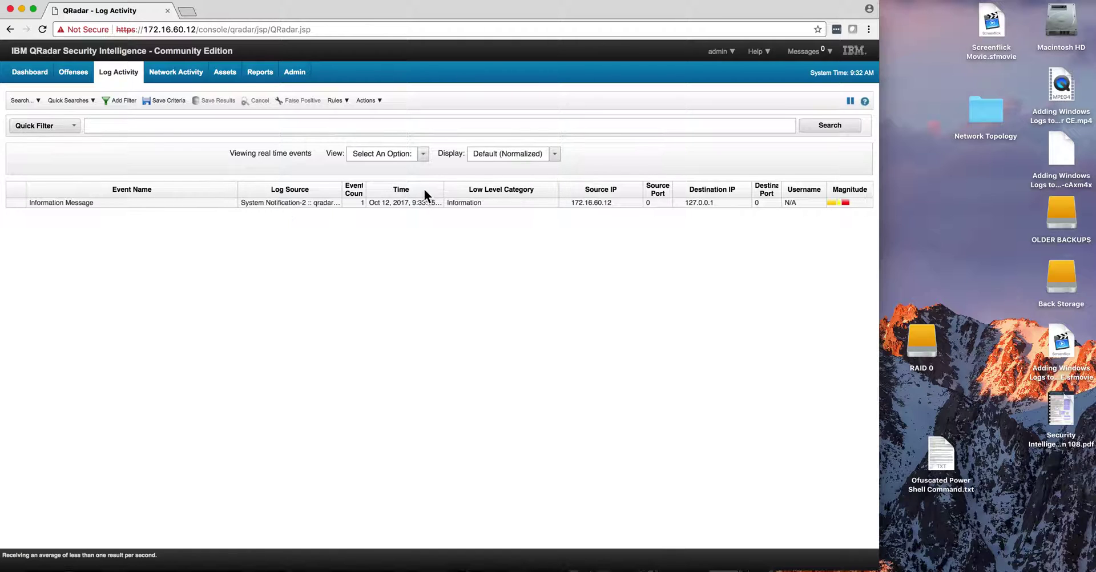
{"action": "left_click", "coordinate": [423, 154]}
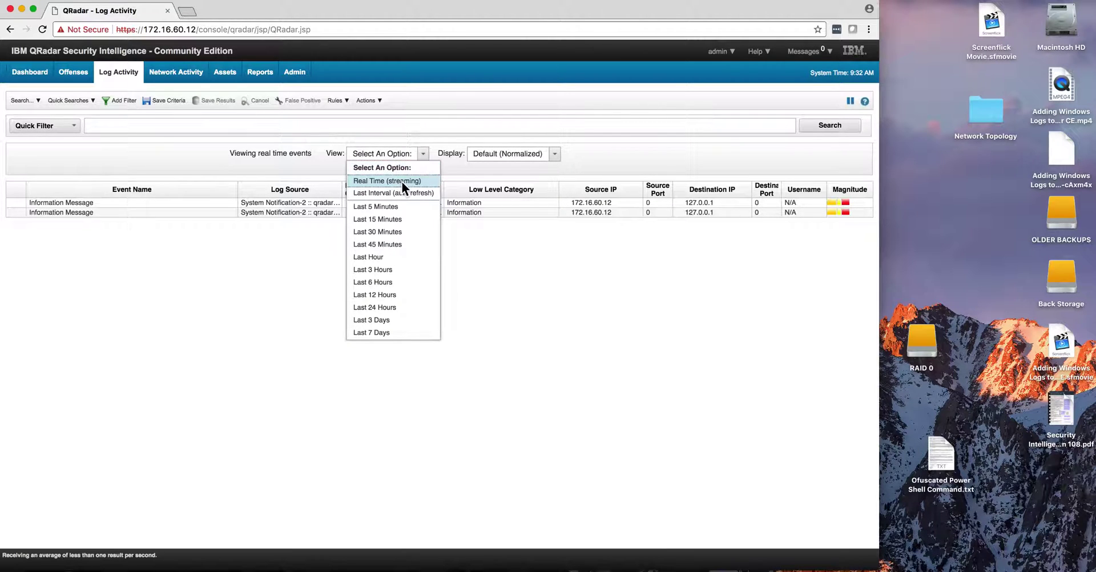
{"action": "left_click", "coordinate": [401, 180]}
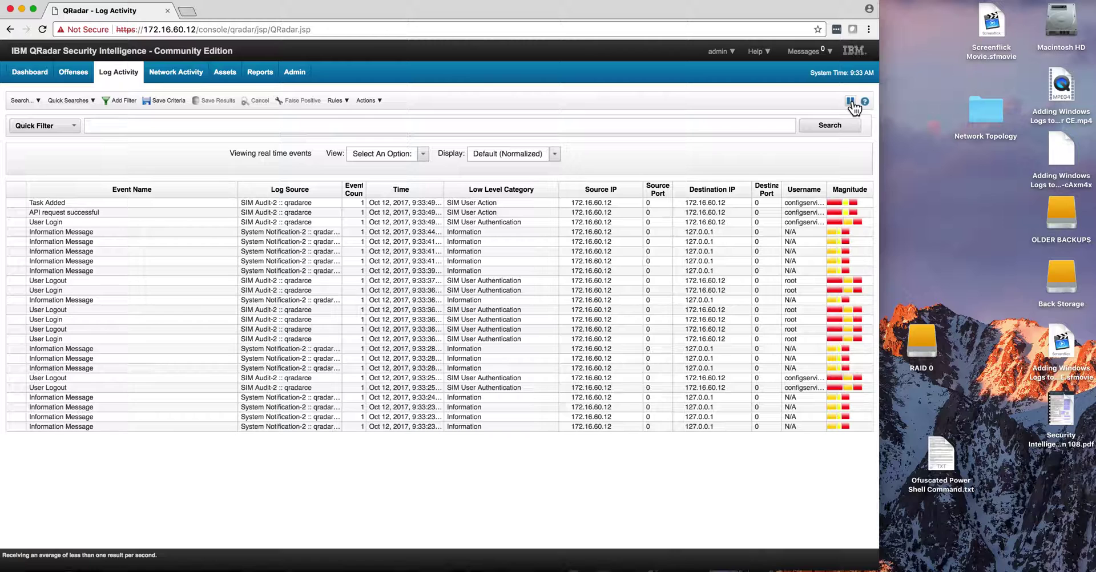
{"action": "left_click", "coordinate": [850, 101]}
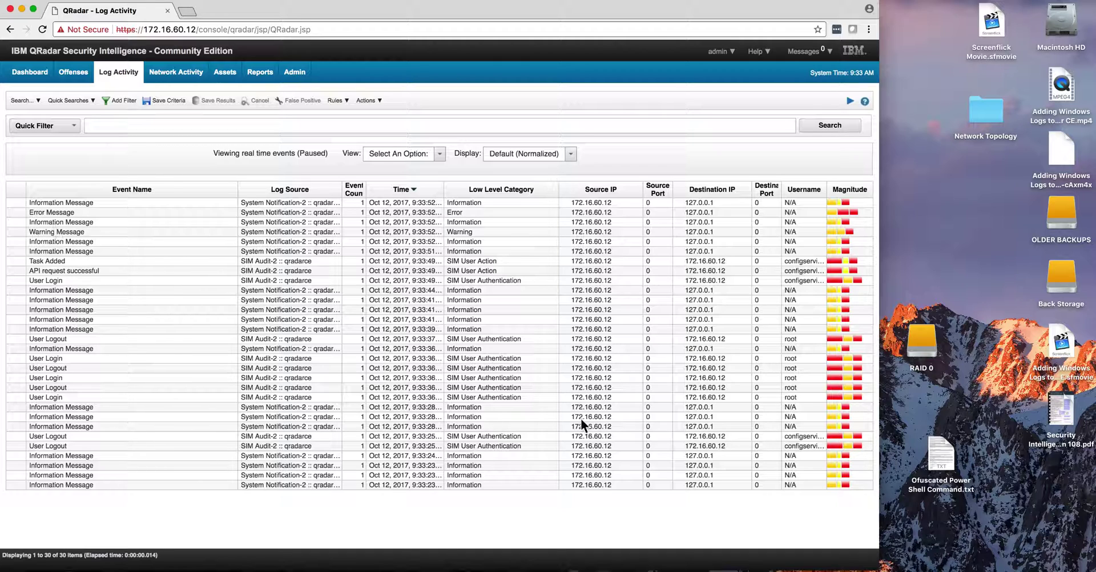
- Filter out events whose Event Name is Information Message, User Login or Task Added
{"action": "left_click", "coordinate": [45, 221]}
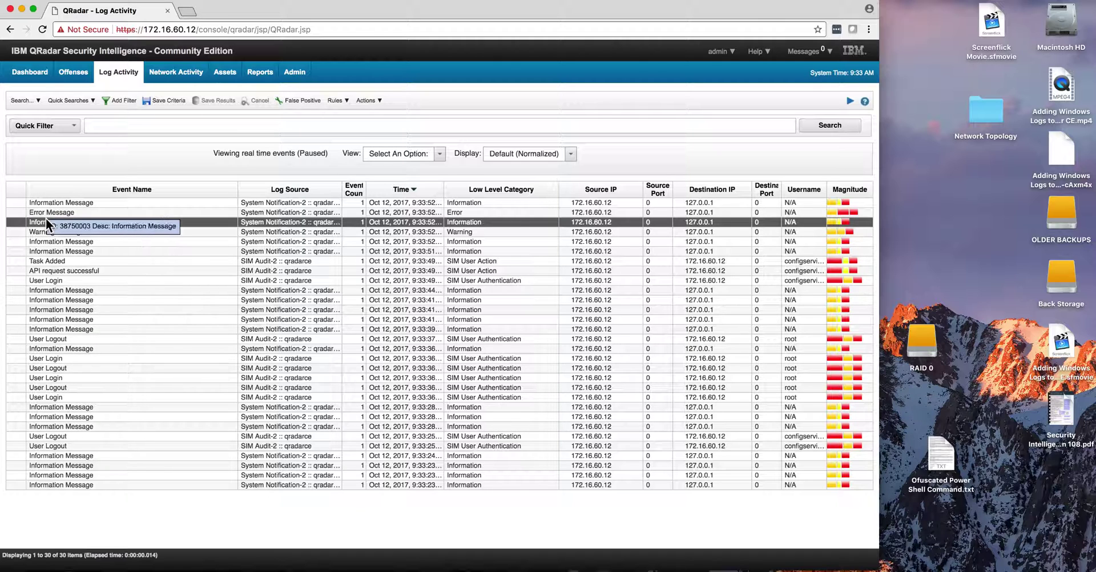
{"action": "right_click", "coordinate": [45, 222]}
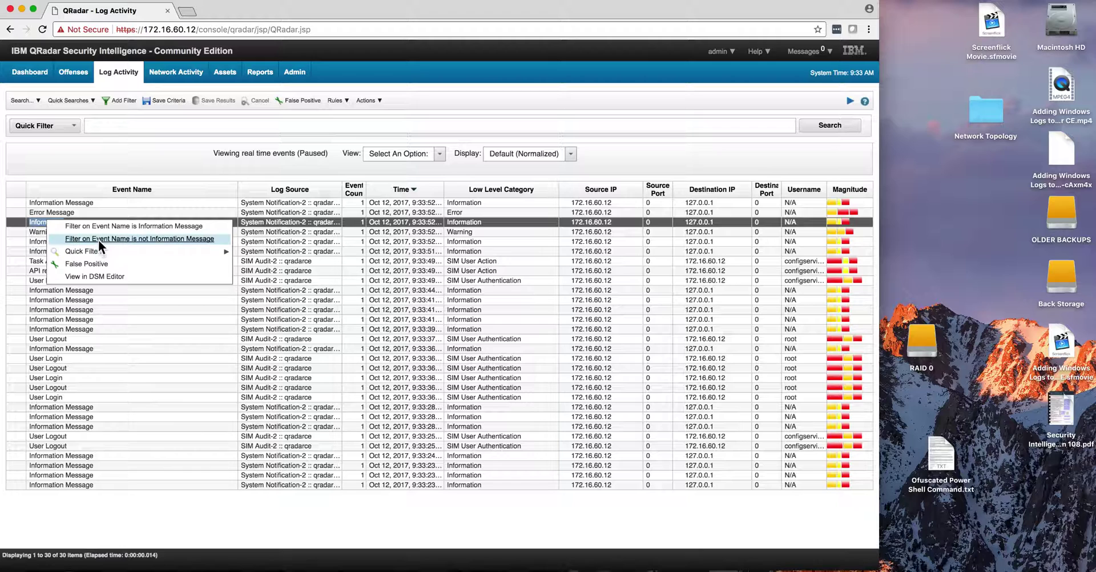
{"action": "left_click", "coordinate": [131, 240]}
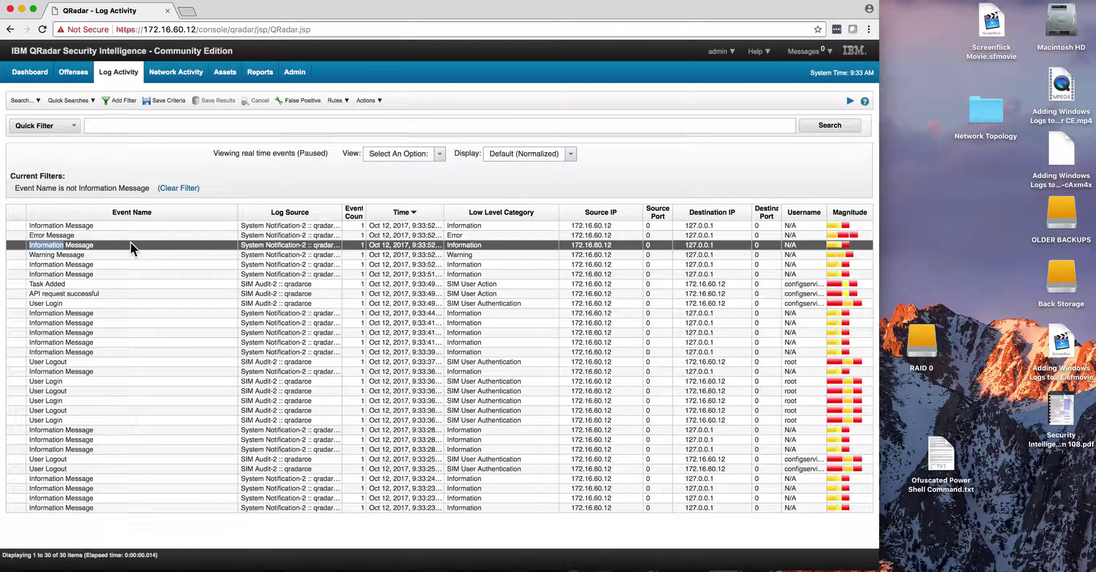
{"action": "left_click", "coordinate": [39, 304]}
{"action": "right_click", "coordinate": [39, 304]}
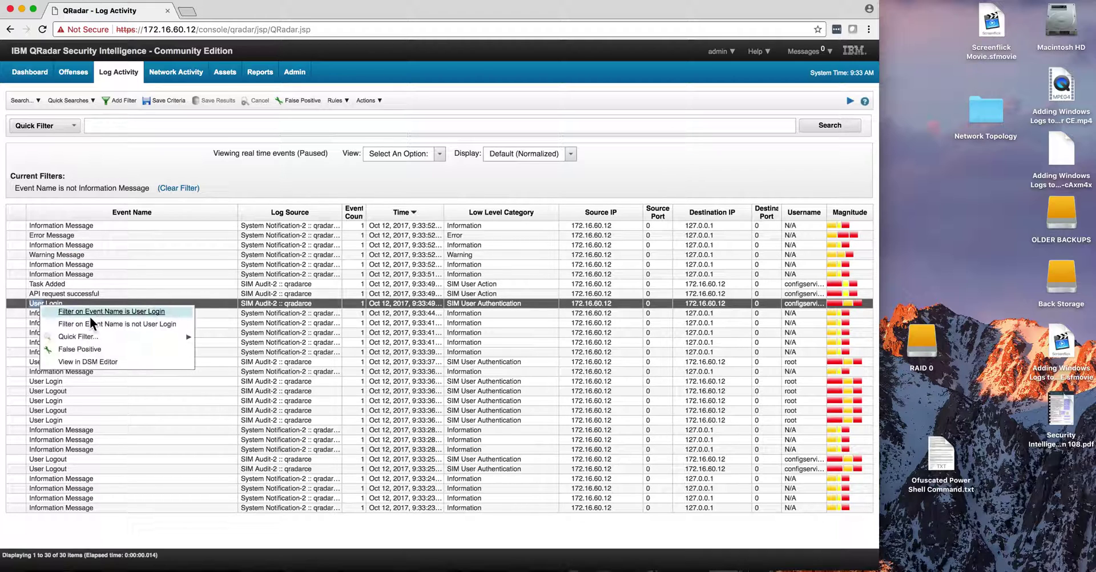
{"action": "left_click", "coordinate": [94, 324]}
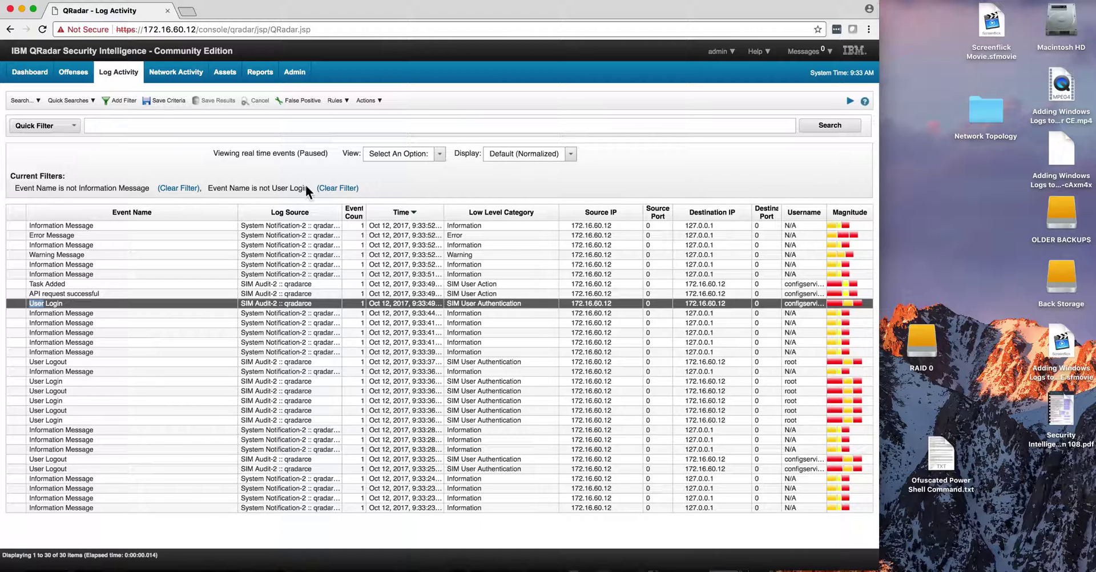
{"action": "left_click", "coordinate": [46, 280]}
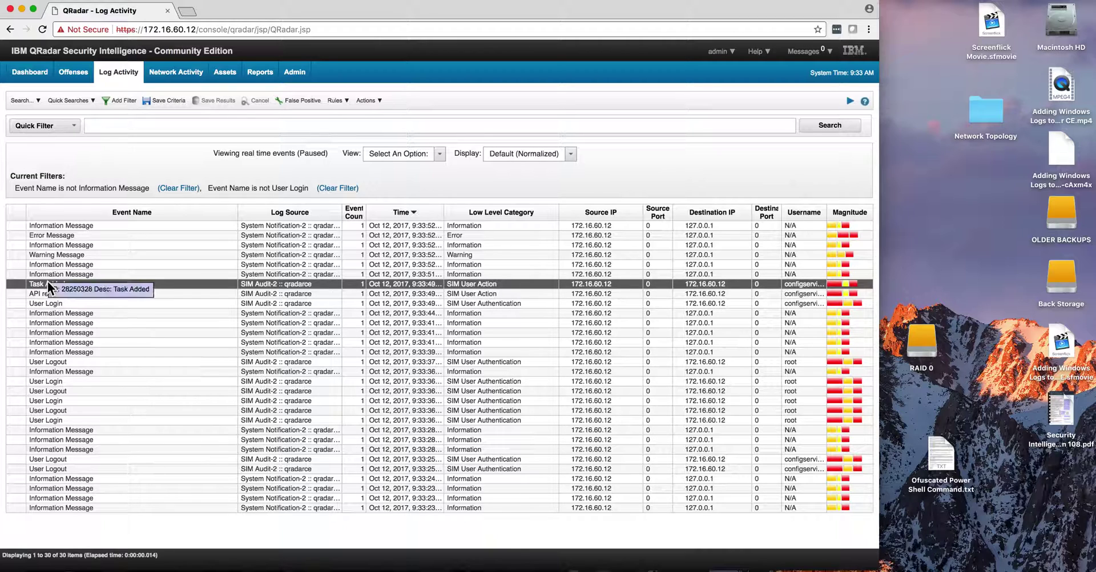
{"action": "right_click", "coordinate": [47, 281]}
{"action": "left_click", "coordinate": [94, 300]}
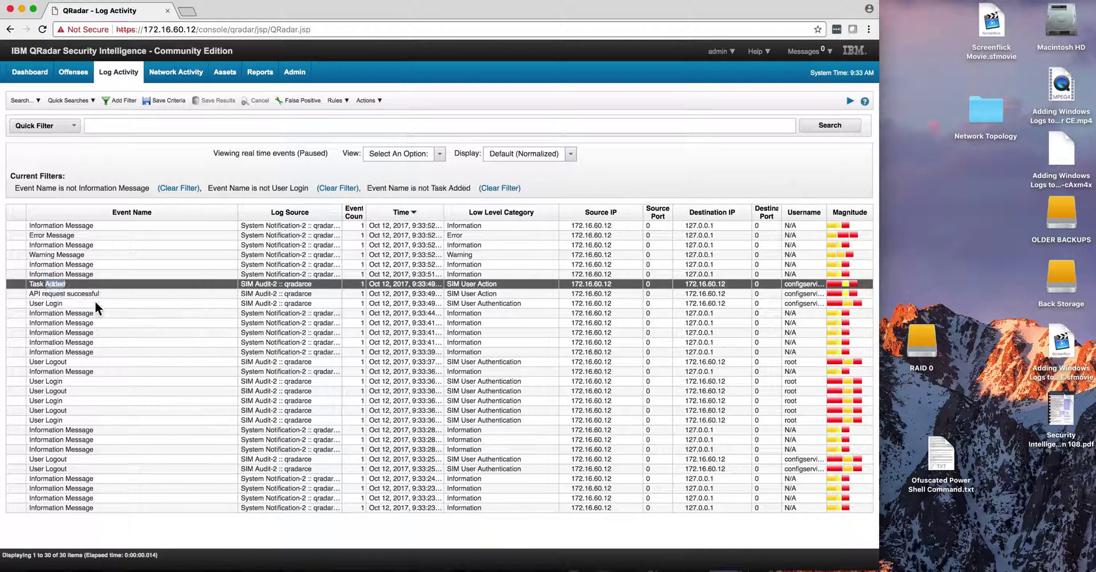
- Stream the filtered events in real time again, and pause the stream once new events have arrived
{"action": "left_click", "coordinate": [440, 153]}
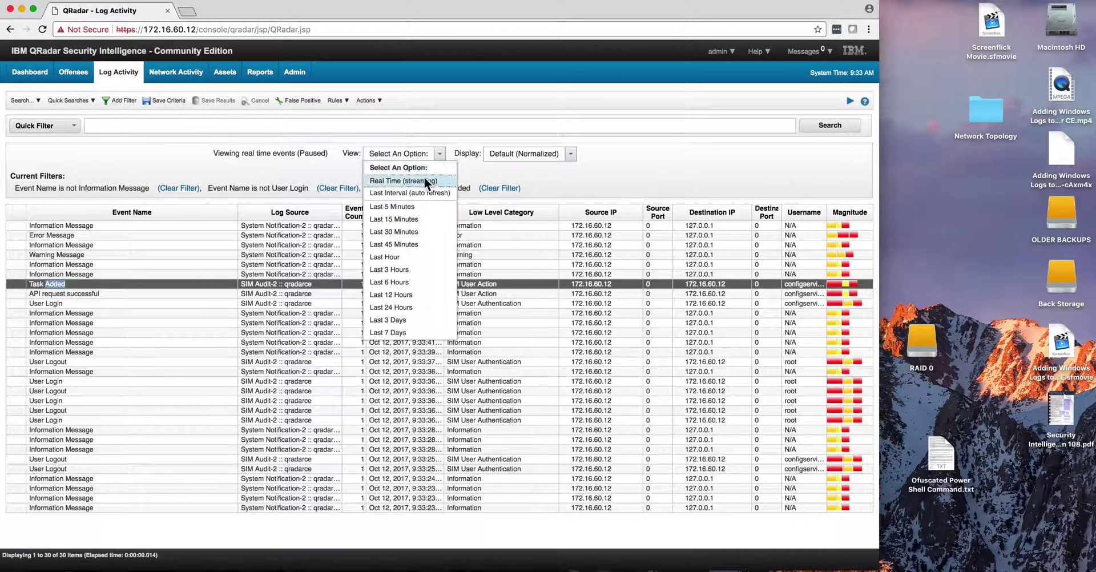
{"action": "left_click", "coordinate": [423, 178]}
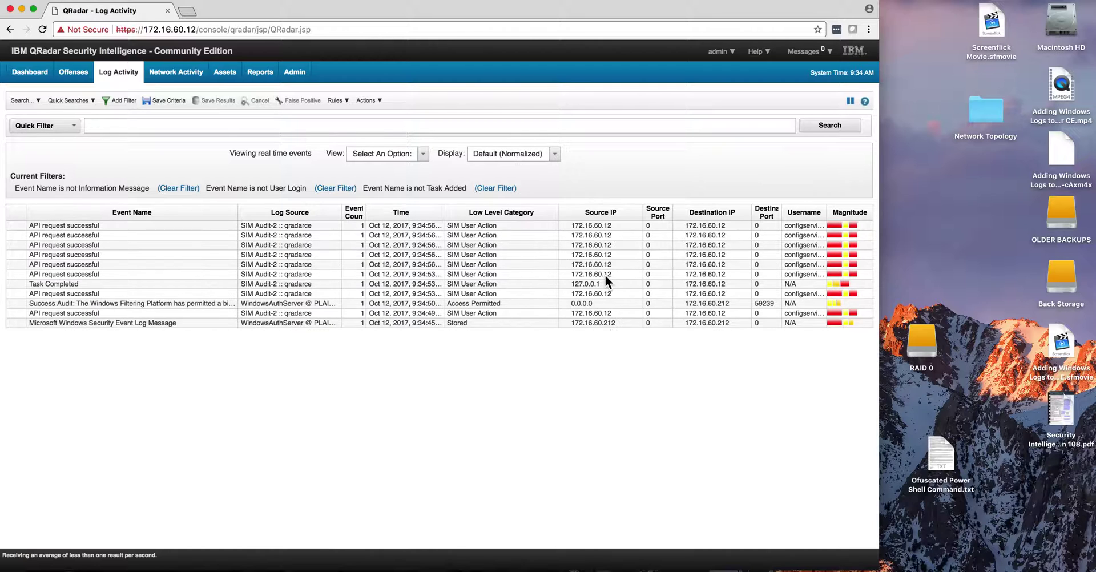
{"action": "left_click", "coordinate": [850, 101]}
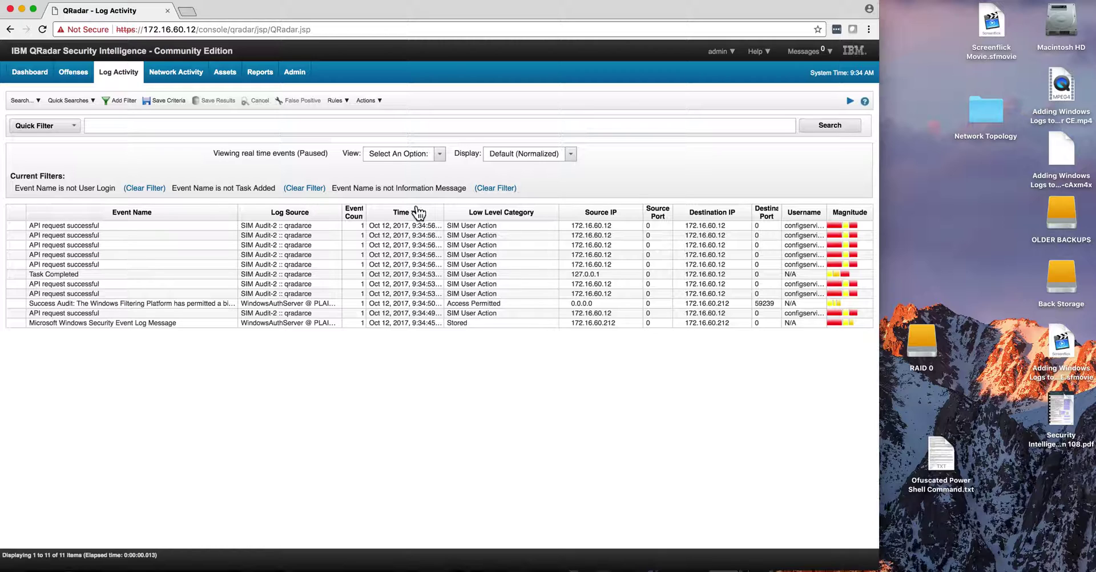
- Show the last 5 minutes of events and add a filter for Log Source equals WindowsAuthServer @ PLAINWIN7
{"action": "left_click", "coordinate": [440, 160]}
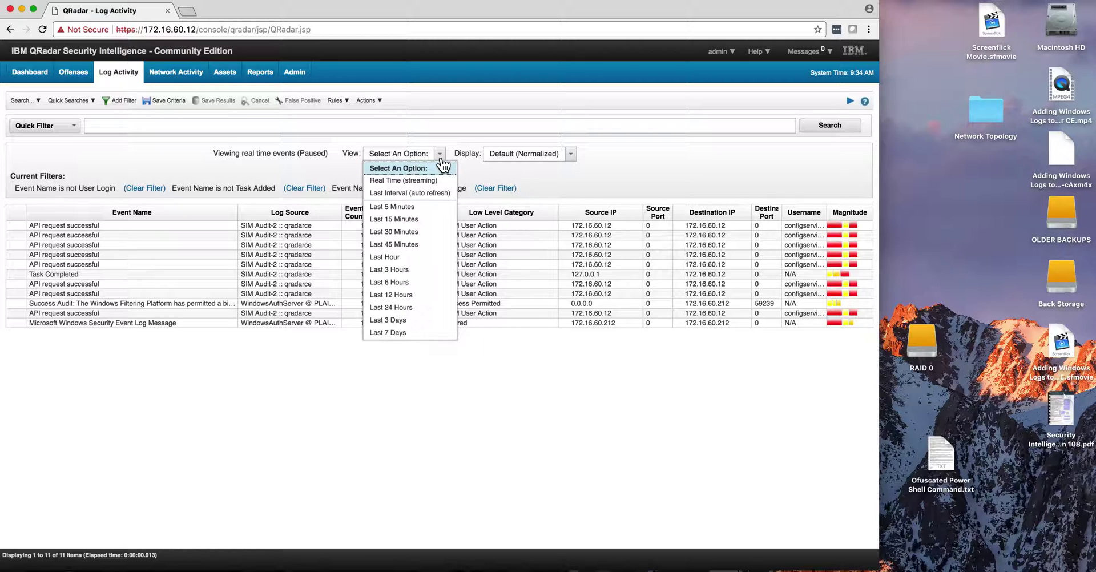
{"action": "left_click", "coordinate": [399, 205]}
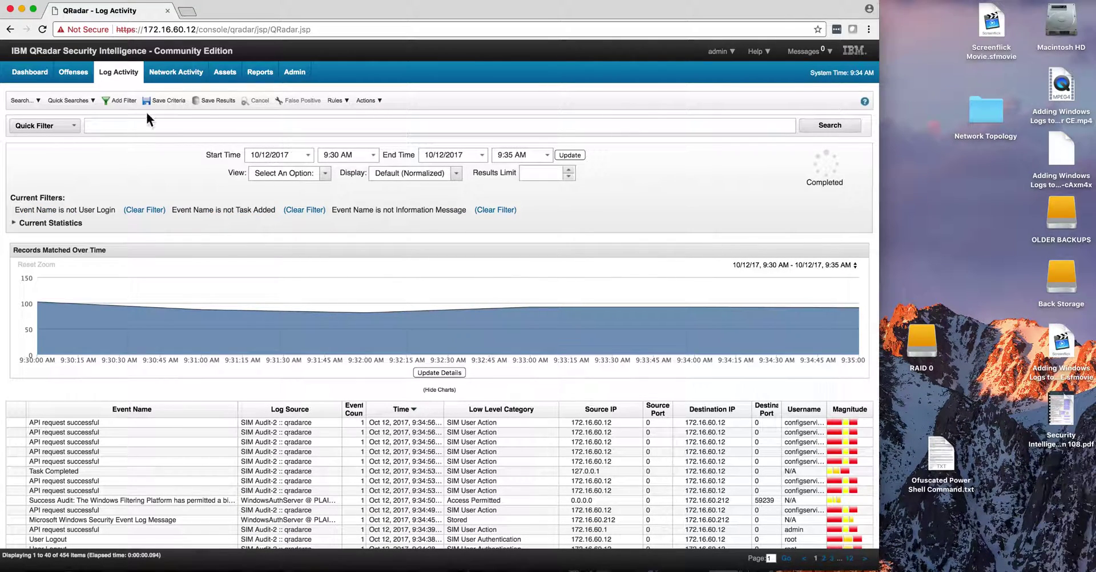
{"action": "left_click", "coordinate": [118, 97]}
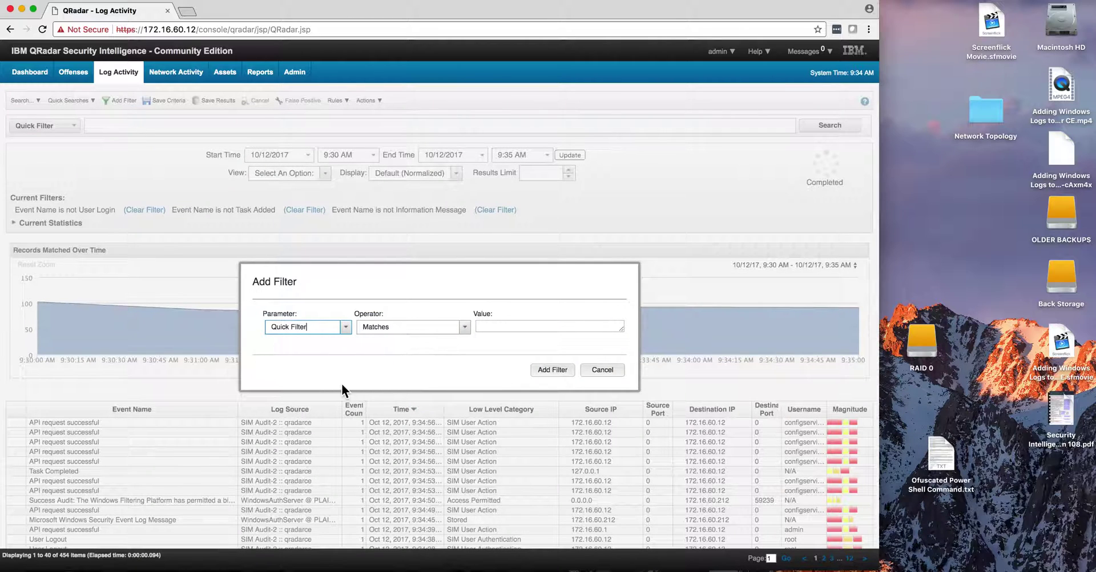
{"action": "left_click", "coordinate": [345, 331]}
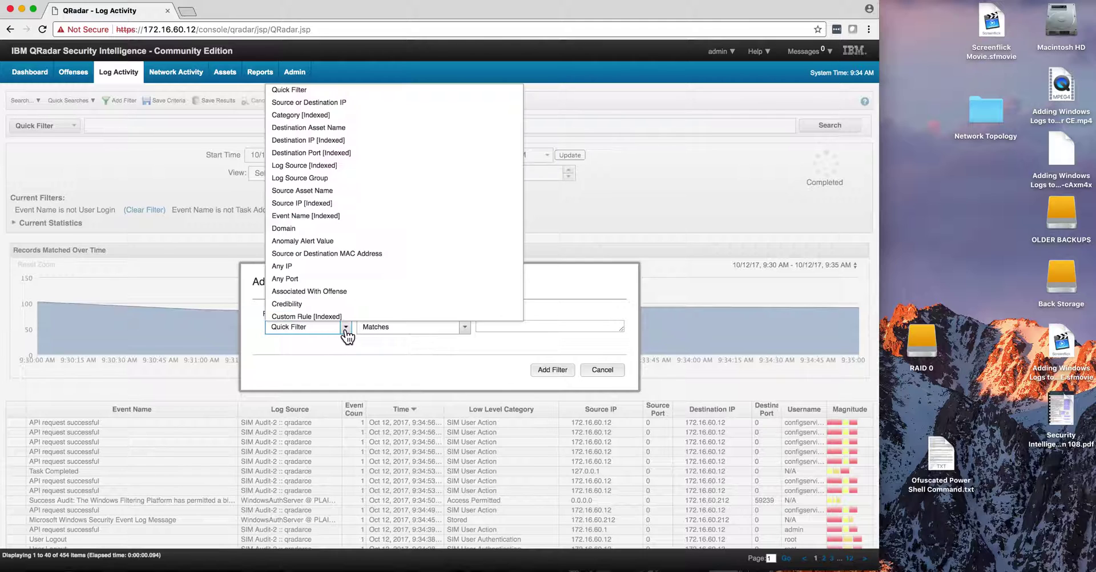
{"action": "left_click", "coordinate": [370, 174]}
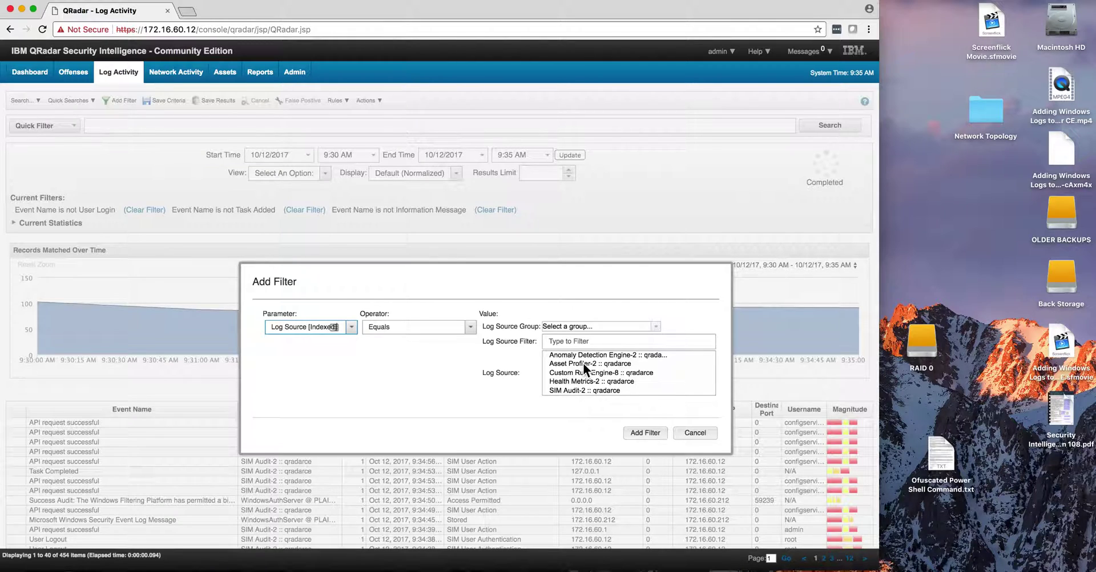
{"action": "scroll", "coordinate": [581, 362], "scroll_direction": "down", "scroll_amount": 3}
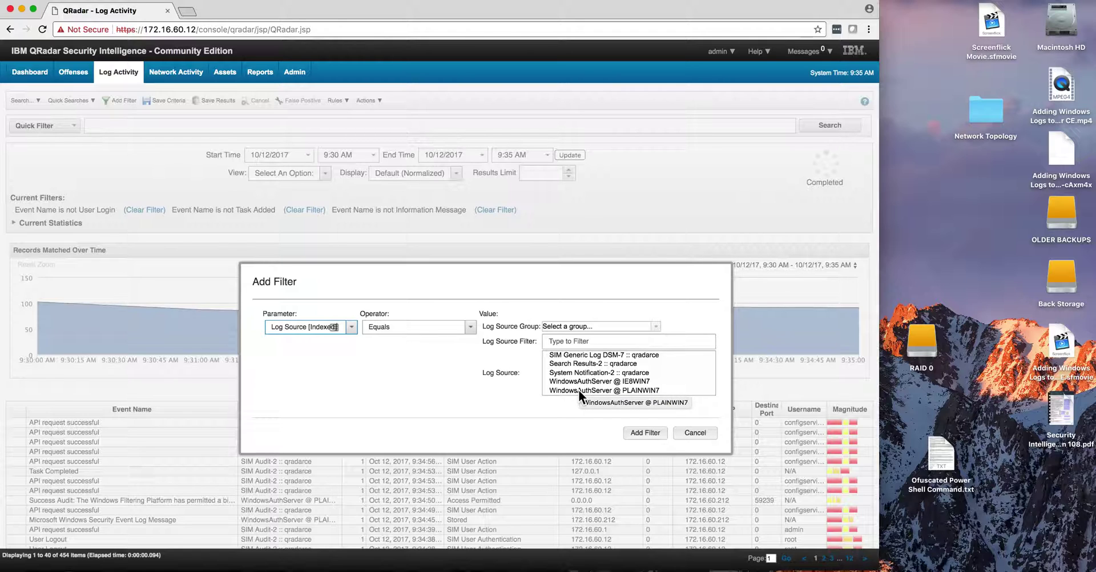
{"action": "left_click", "coordinate": [578, 391]}
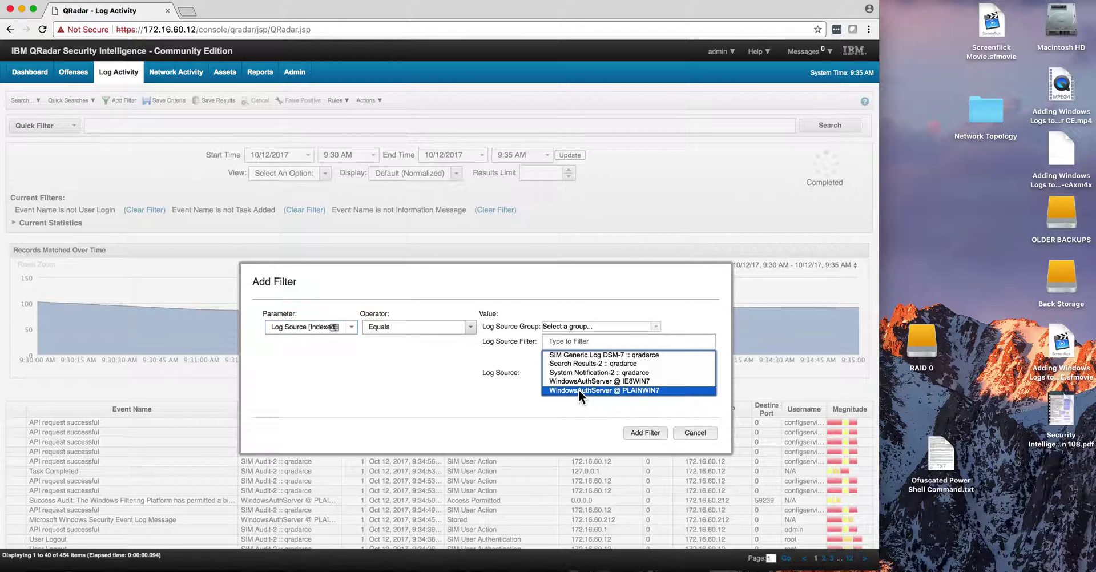
{"action": "left_click", "coordinate": [648, 433]}
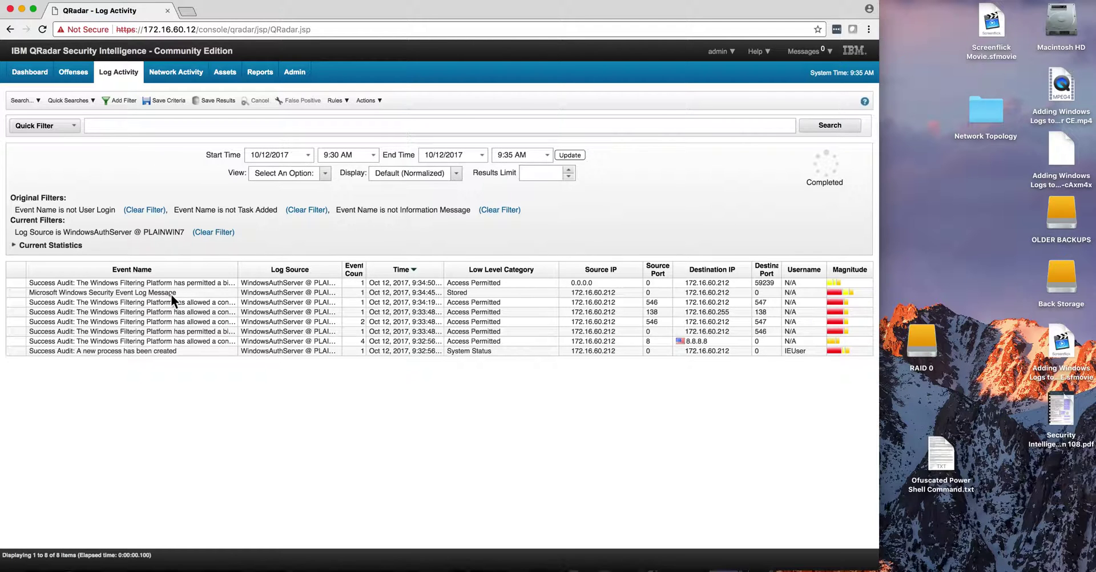
- Examine the 9:34:19 Windows Filtering Platform allowed-connection event, including its UTF, hex and base64 payload and its custom rules
{"action": "double_click", "coordinate": [127, 300]}
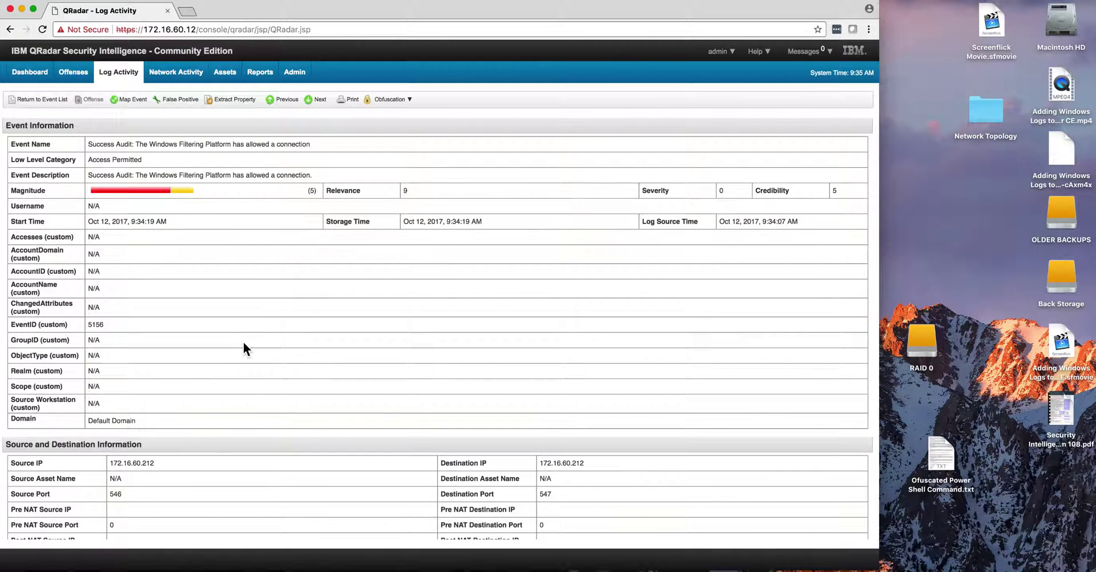
{"action": "scroll", "coordinate": [243, 341], "scroll_direction": "down", "scroll_amount": 5}
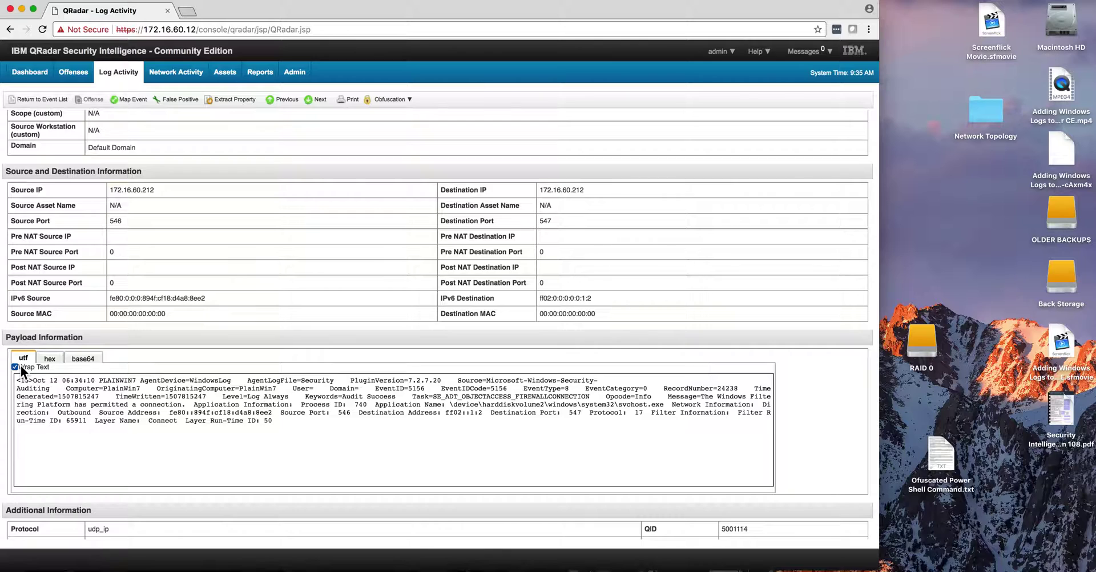
{"action": "left_click", "coordinate": [13, 365]}
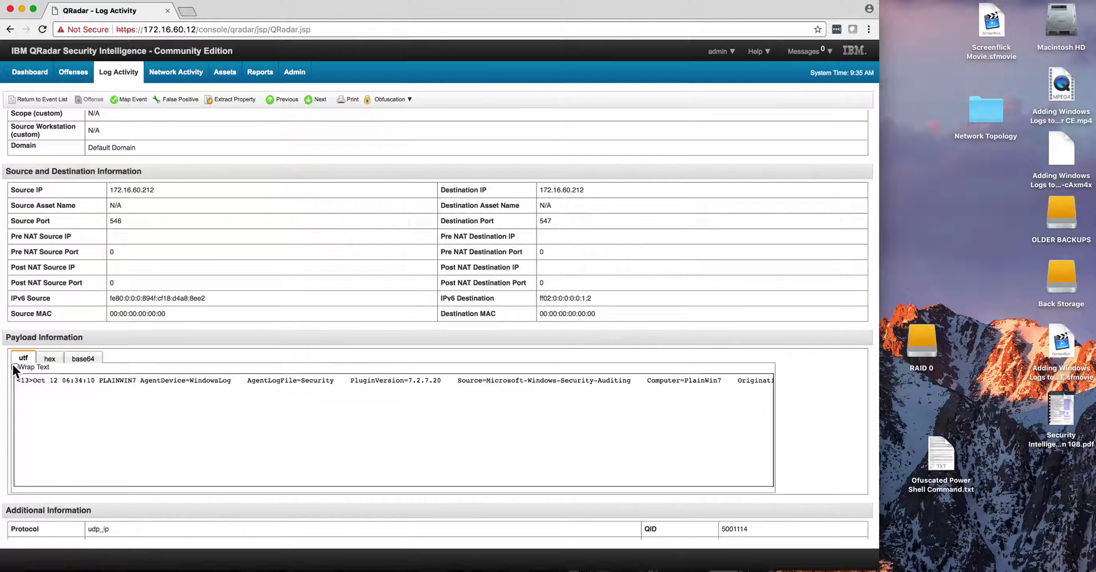
{"action": "left_click", "coordinate": [13, 365]}
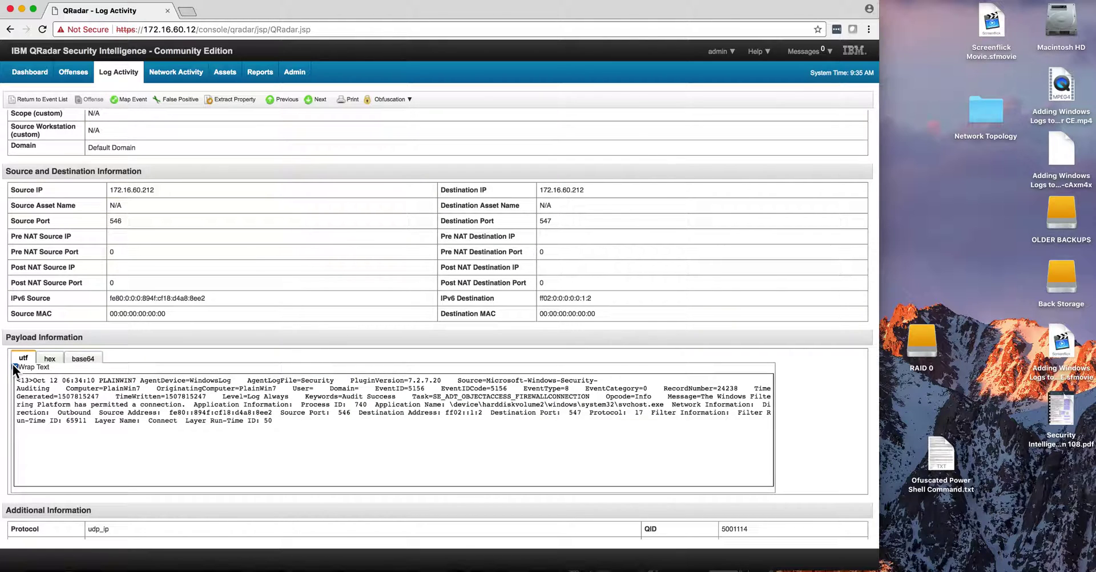
{"action": "left_click", "coordinate": [49, 358]}
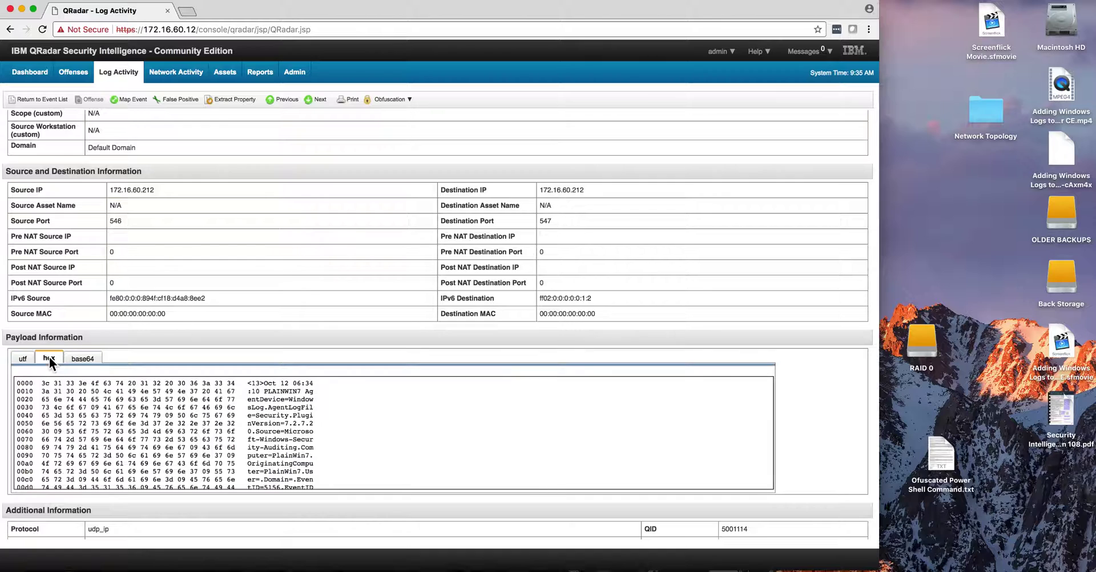
{"action": "left_click", "coordinate": [88, 355]}
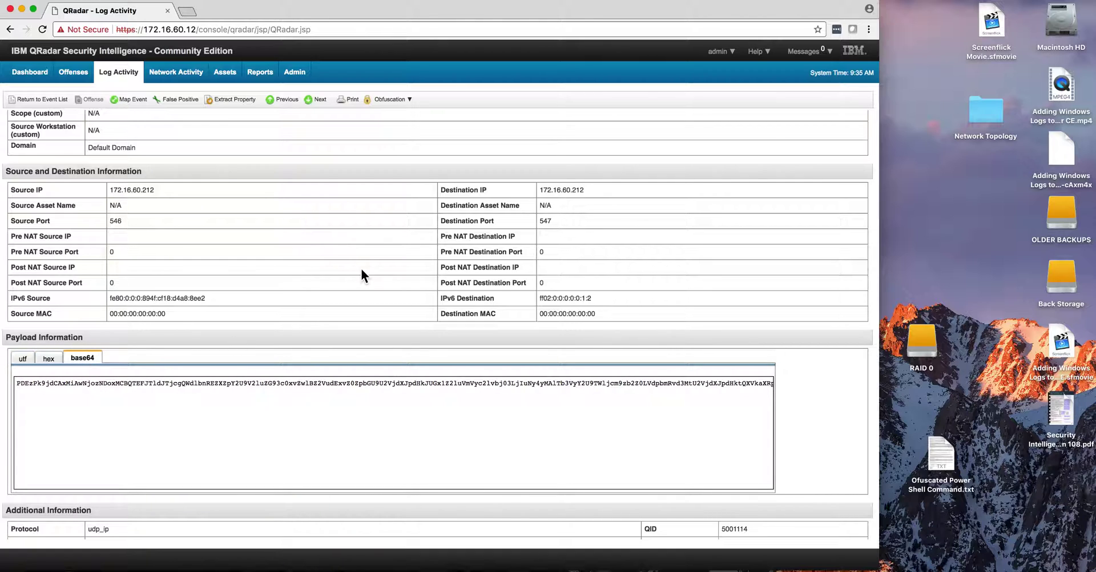
{"action": "scroll", "coordinate": [229, 214], "scroll_direction": "down", "scroll_amount": 5}
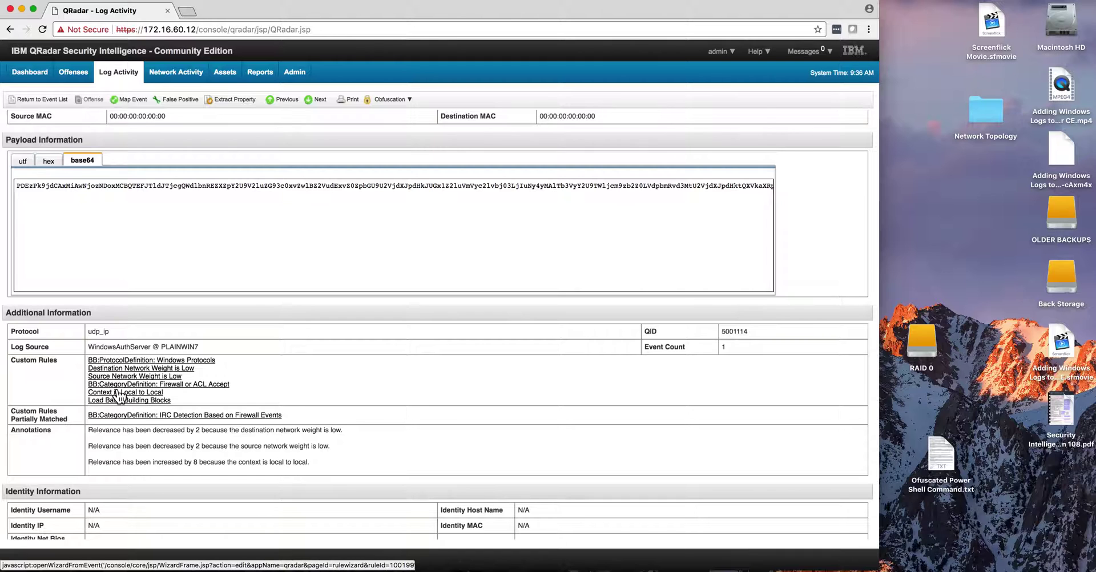
{"action": "scroll", "coordinate": [142, 369], "scroll_direction": "up", "scroll_amount": 3}
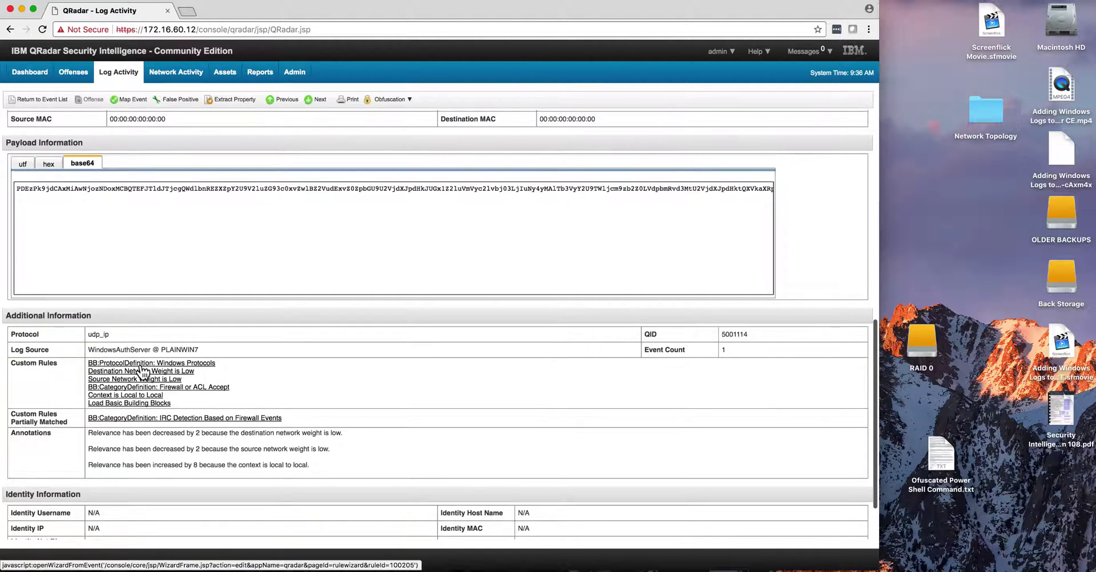
{"action": "scroll", "coordinate": [141, 364], "scroll_direction": "up", "scroll_amount": 5}
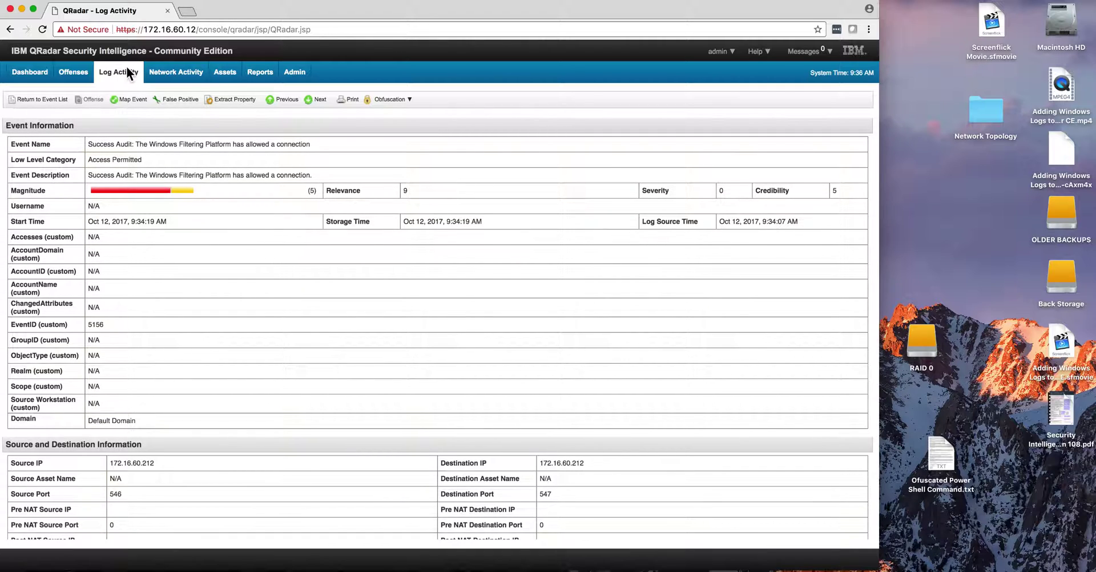
- Return to the live Log Activity event list, check the available quick searches, and start a new search
{"action": "left_click", "coordinate": [126, 66]}
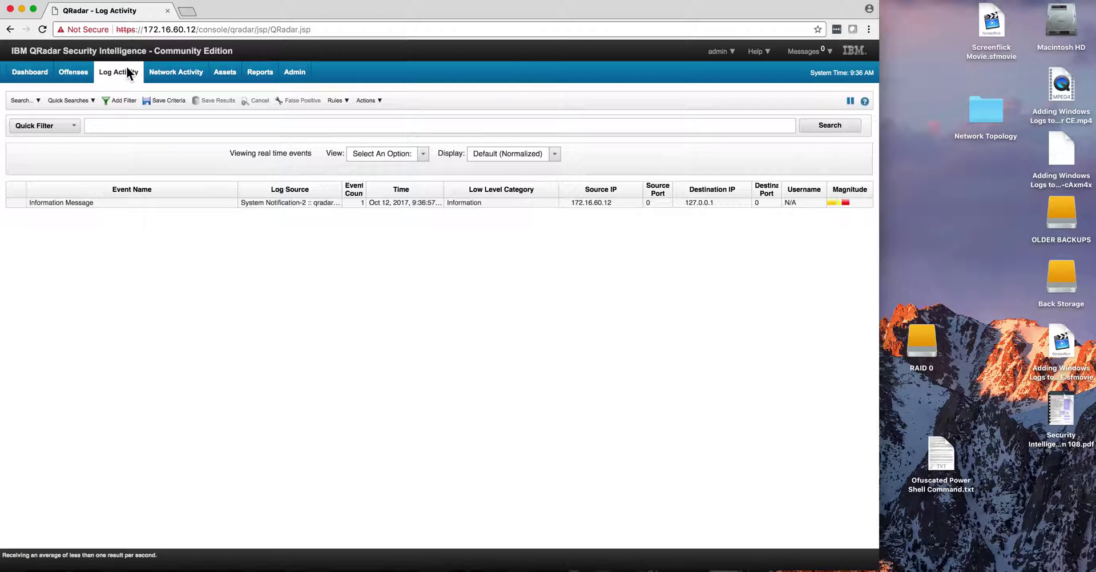
{"action": "left_click", "coordinate": [128, 71]}
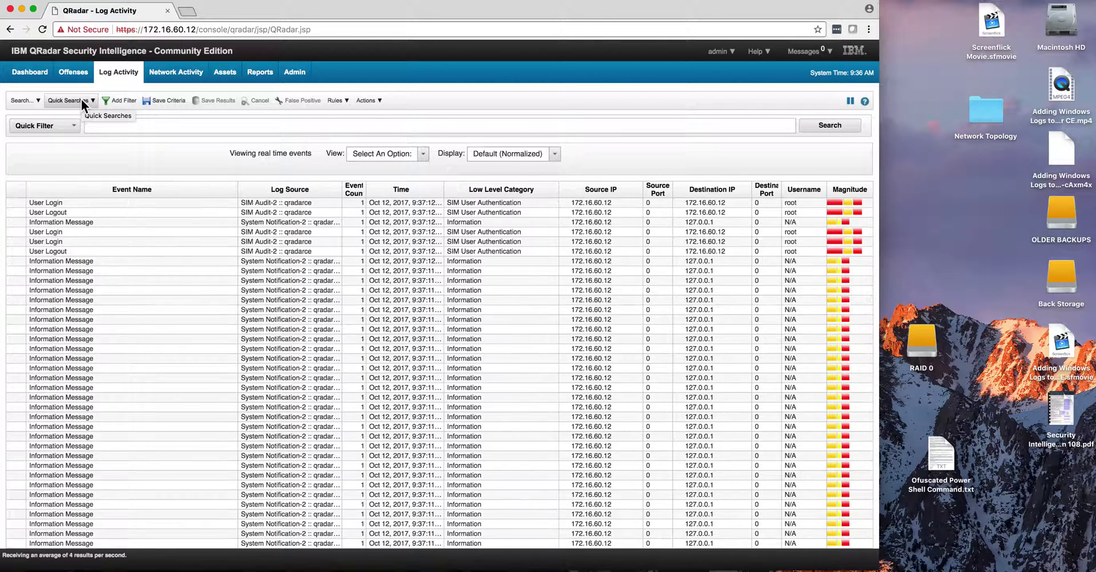
{"action": "left_click", "coordinate": [81, 100]}
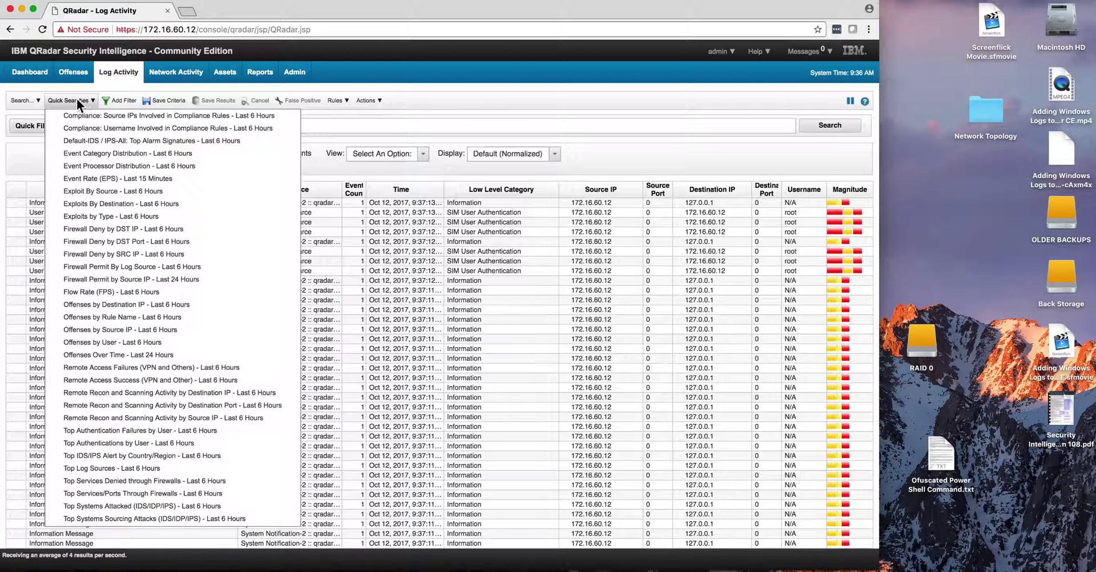
{"action": "left_click", "coordinate": [28, 99]}
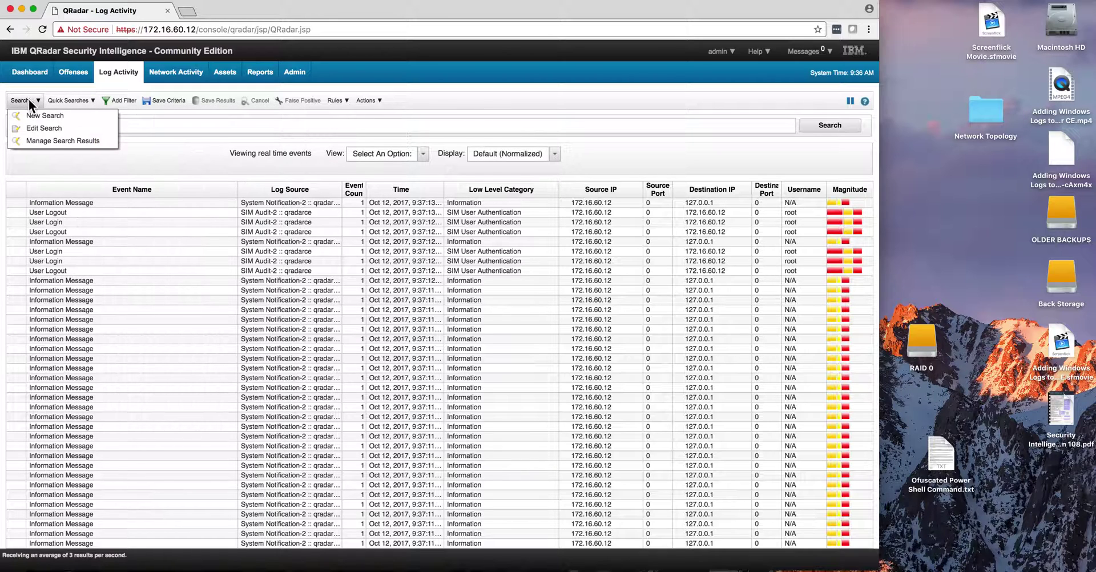
{"action": "left_click", "coordinate": [32, 116]}
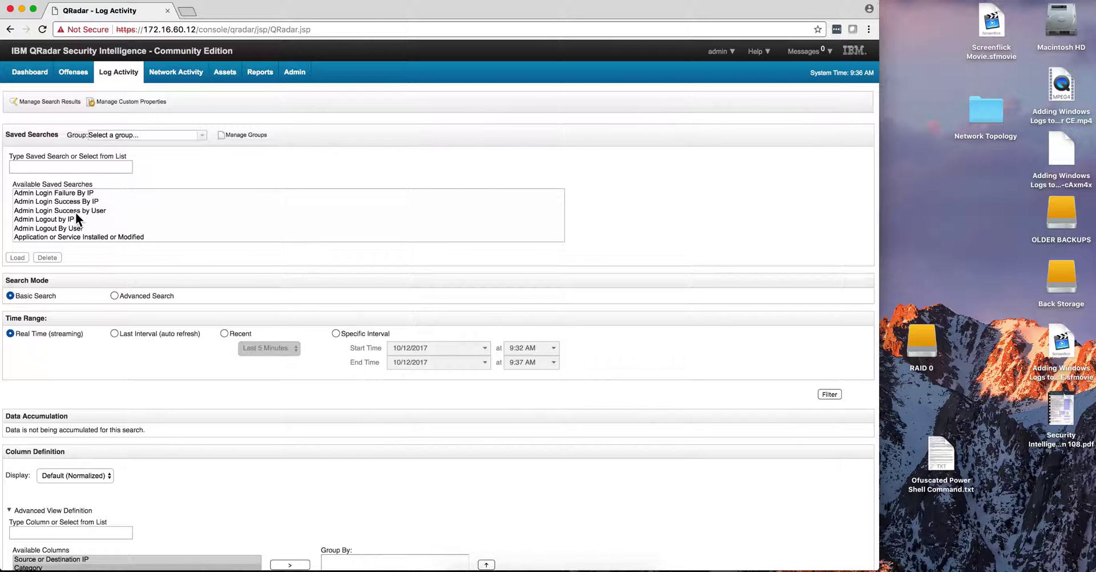
- Look through the available saved searches and set the new search's time range to Recent, Last 5 Minutes
{"action": "scroll", "coordinate": [75, 212], "scroll_direction": "down", "scroll_amount": 10}
{"action": "scroll", "coordinate": [75, 213], "scroll_direction": "down", "scroll_amount": 15}
{"action": "scroll", "coordinate": [76, 213], "scroll_direction": "down", "scroll_amount": 15}
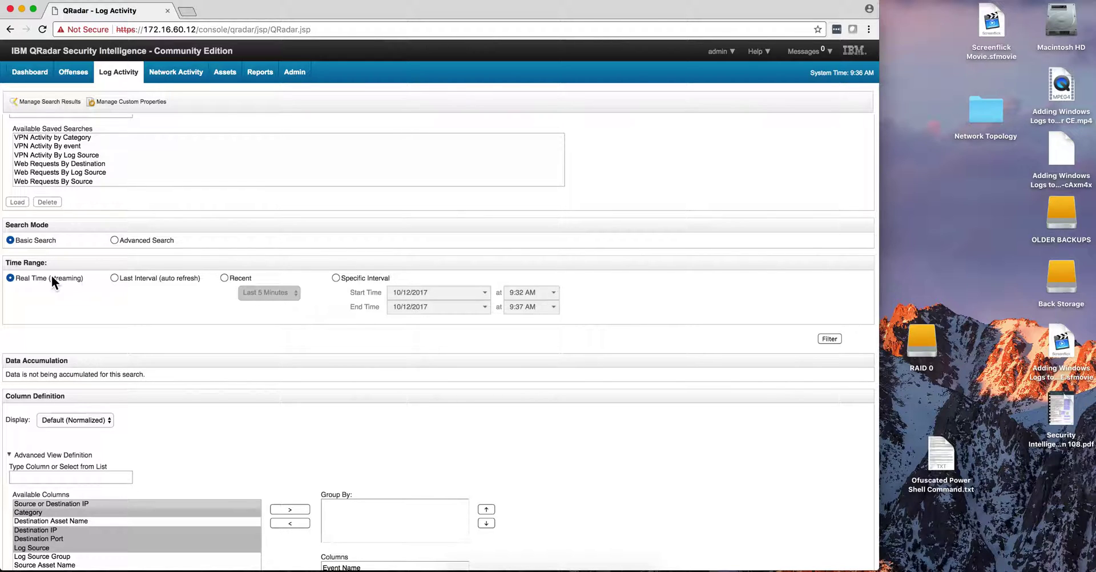
{"action": "left_click", "coordinate": [225, 278]}
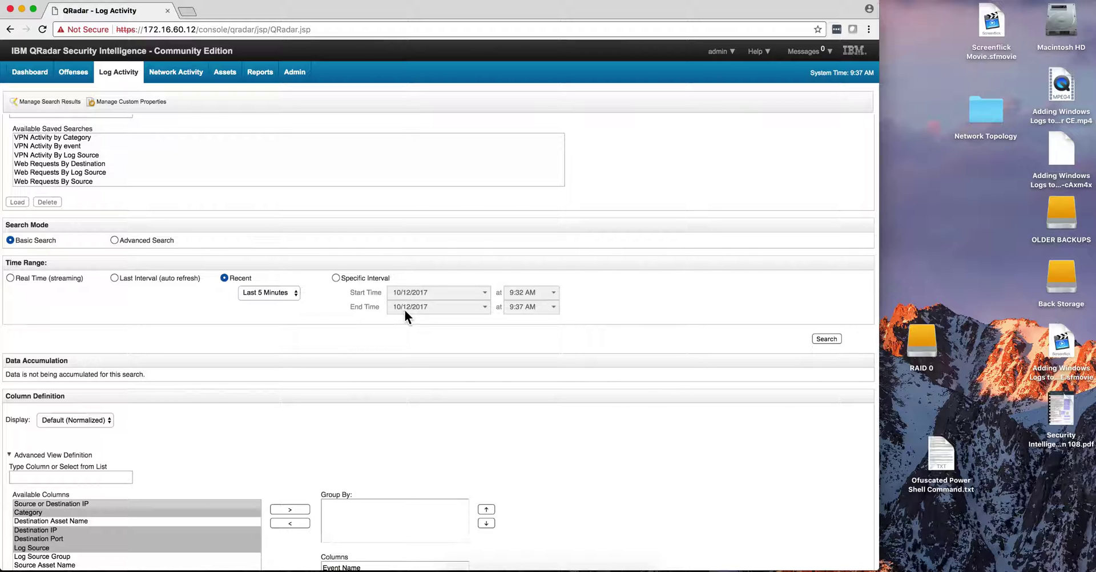
- Add a search filter for Source IP equals 172.16.60.212 and run the search
{"action": "scroll", "coordinate": [534, 444], "scroll_direction": "down", "scroll_amount": 3}
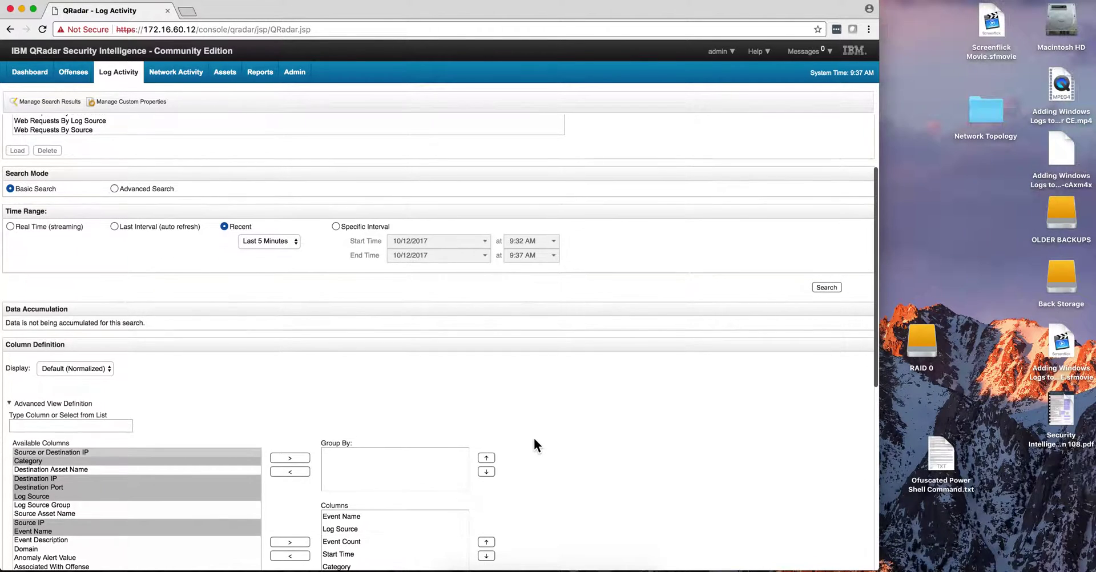
{"action": "scroll", "coordinate": [533, 444], "scroll_direction": "down", "scroll_amount": 1}
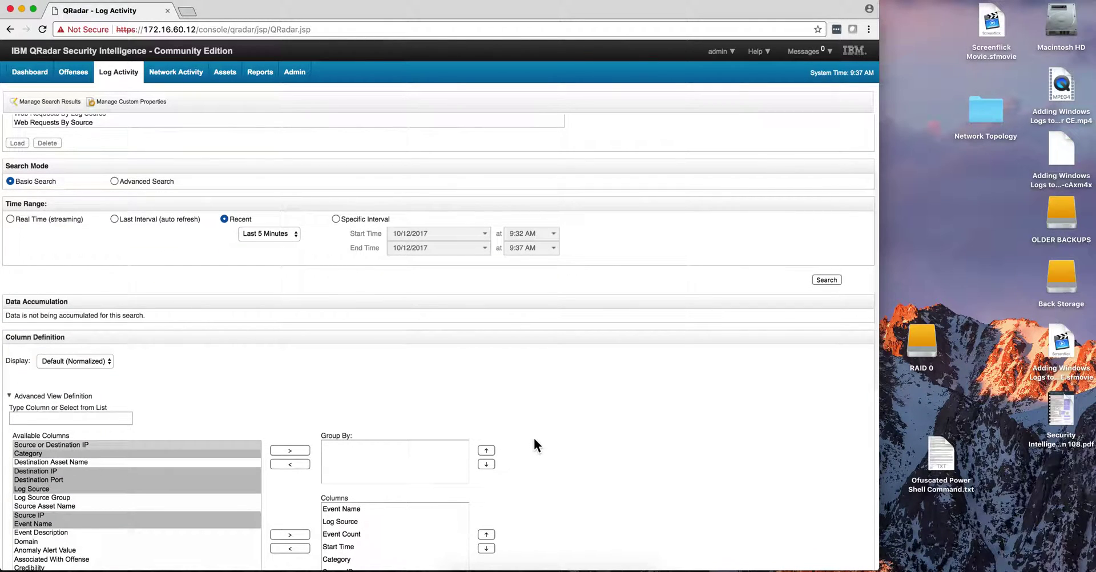
{"action": "scroll", "coordinate": [728, 484], "scroll_direction": "down", "scroll_amount": 5}
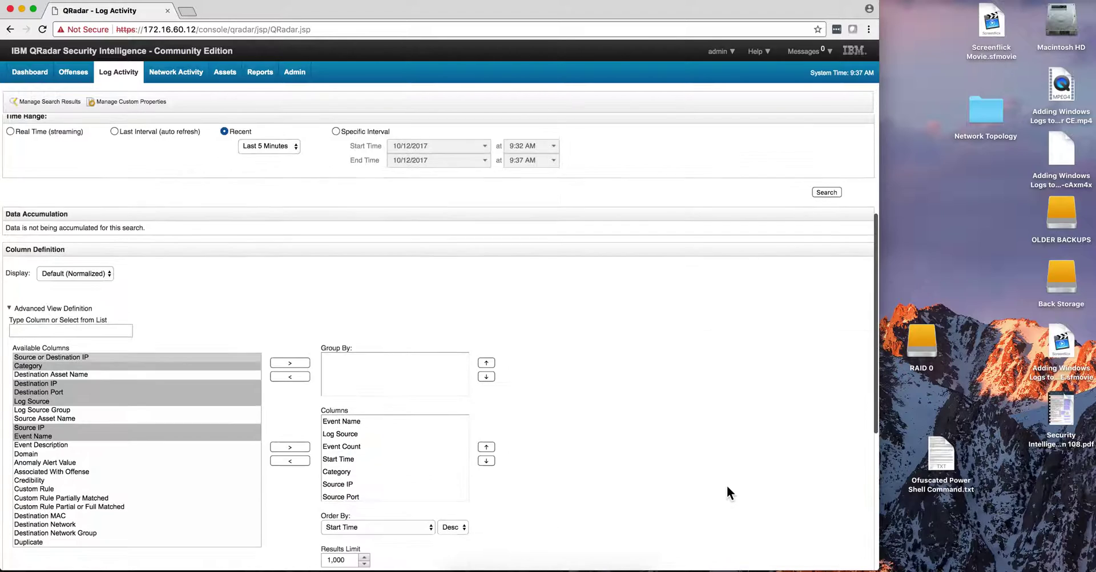
{"action": "scroll", "coordinate": [727, 485], "scroll_direction": "down", "scroll_amount": 1}
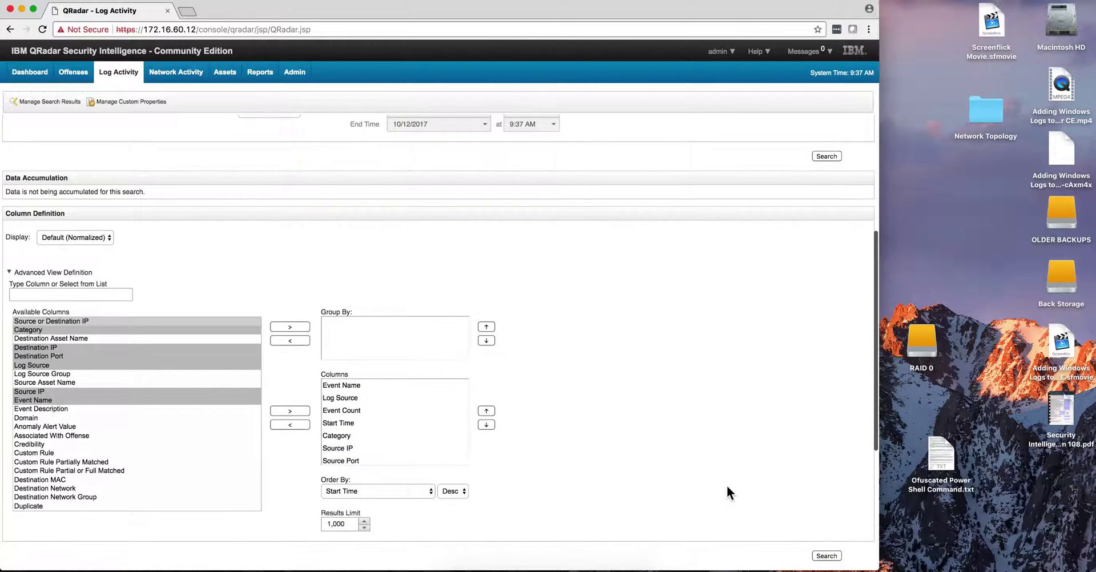
{"action": "scroll", "coordinate": [727, 485], "scroll_direction": "down", "scroll_amount": 3}
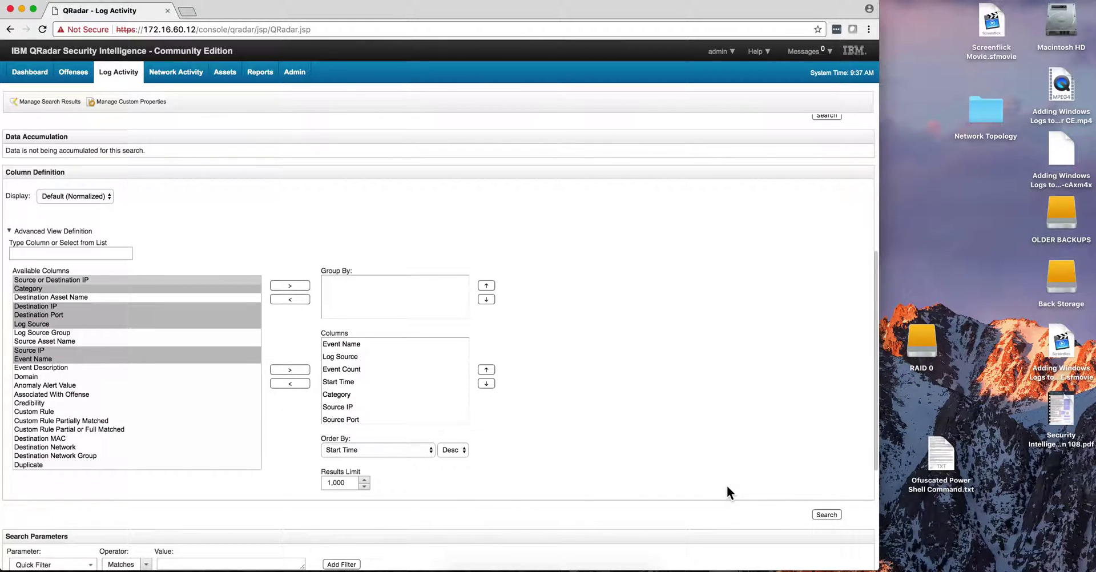
{"action": "scroll", "coordinate": [727, 485], "scroll_direction": "down", "scroll_amount": 3}
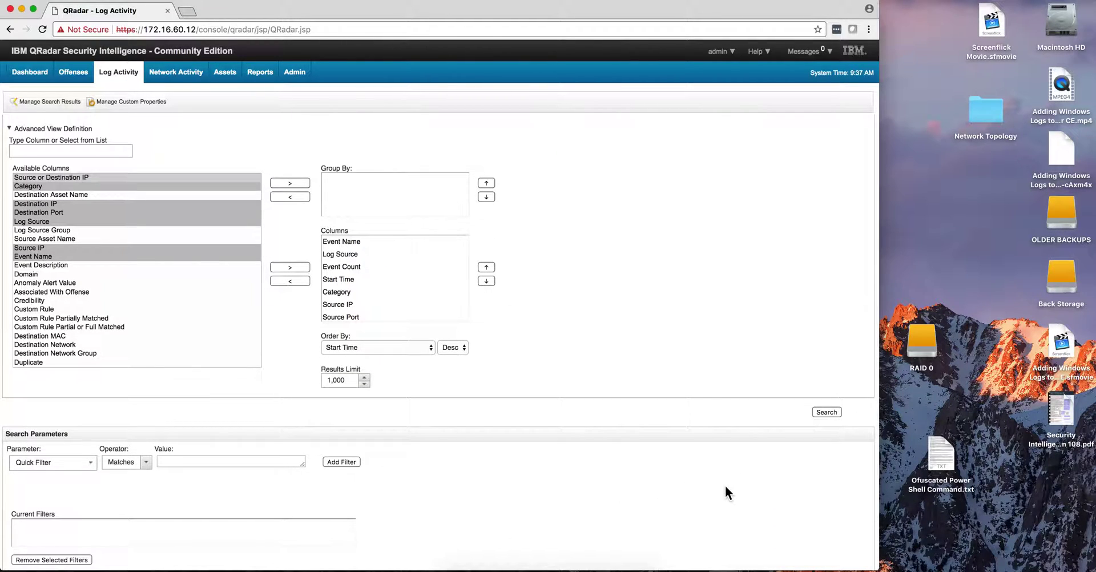
{"action": "left_click", "coordinate": [90, 464]}
{"action": "left_click", "coordinate": [90, 464]}
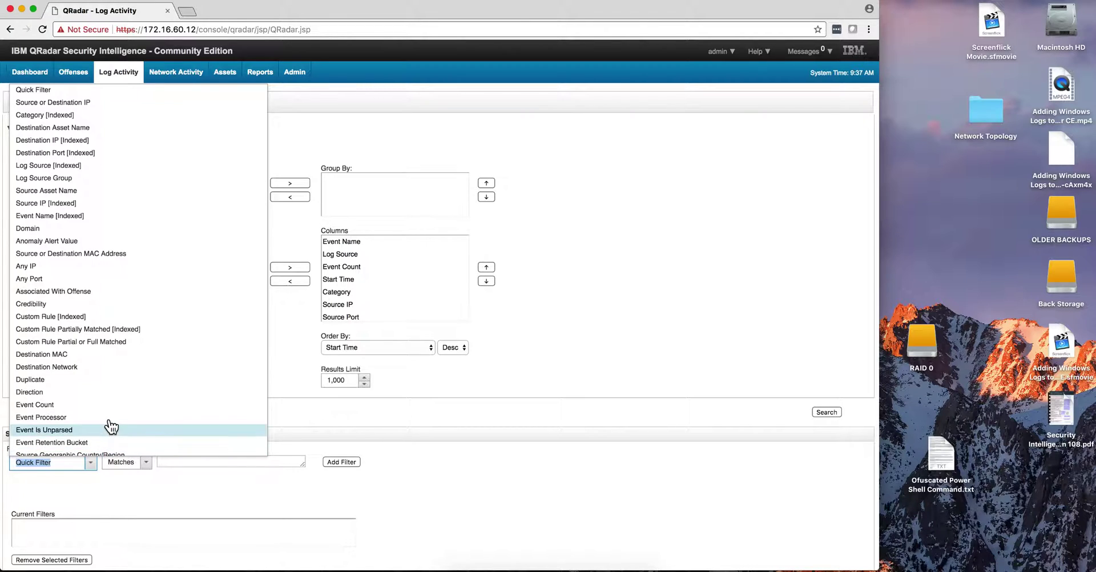
{"action": "scroll", "coordinate": [114, 402], "scroll_direction": "down", "scroll_amount": 1}
{"action": "scroll", "coordinate": [114, 403], "scroll_direction": "down", "scroll_amount": 1}
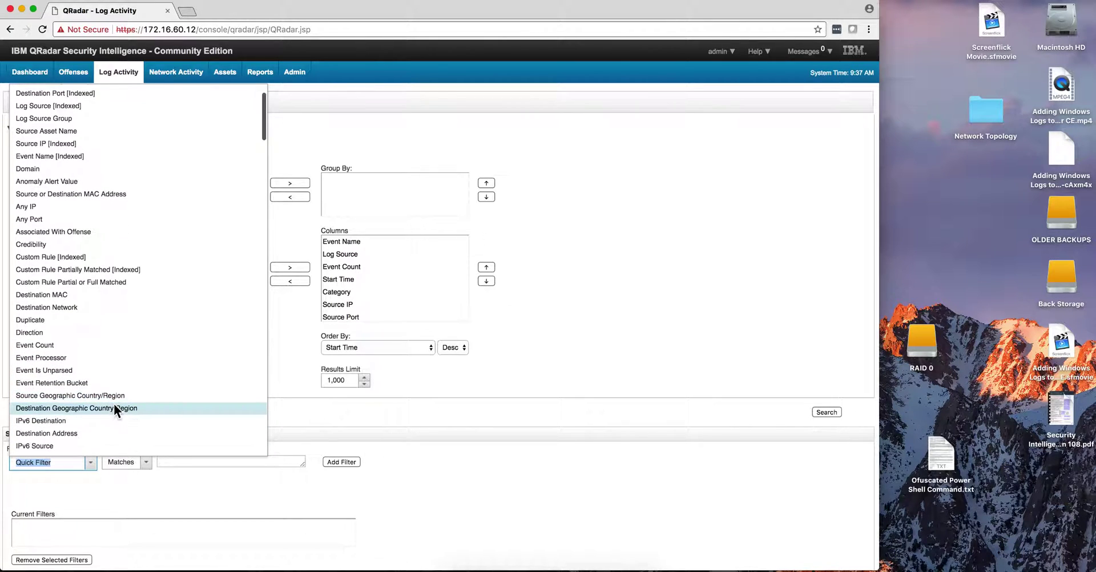
{"action": "scroll", "coordinate": [114, 403], "scroll_direction": "up", "scroll_amount": 1}
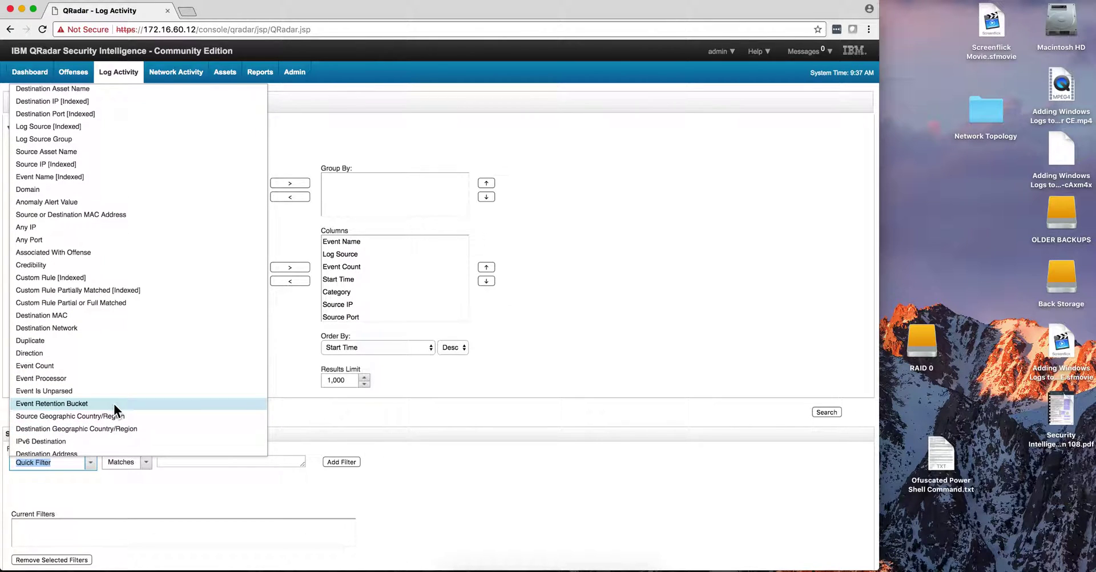
{"action": "scroll", "coordinate": [114, 403], "scroll_direction": "up", "scroll_amount": 1}
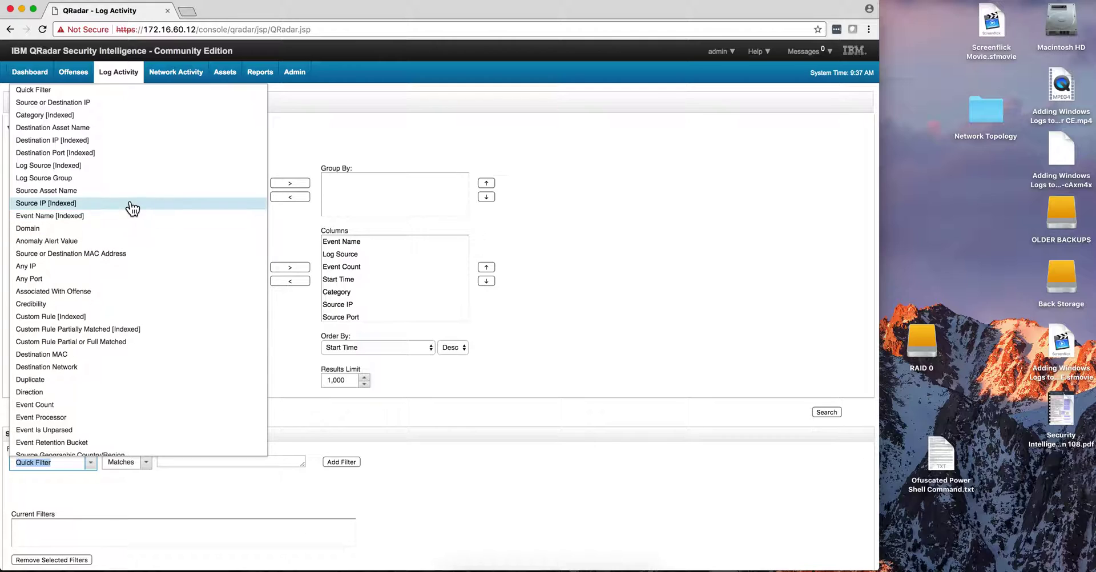
{"action": "left_click", "coordinate": [130, 203]}
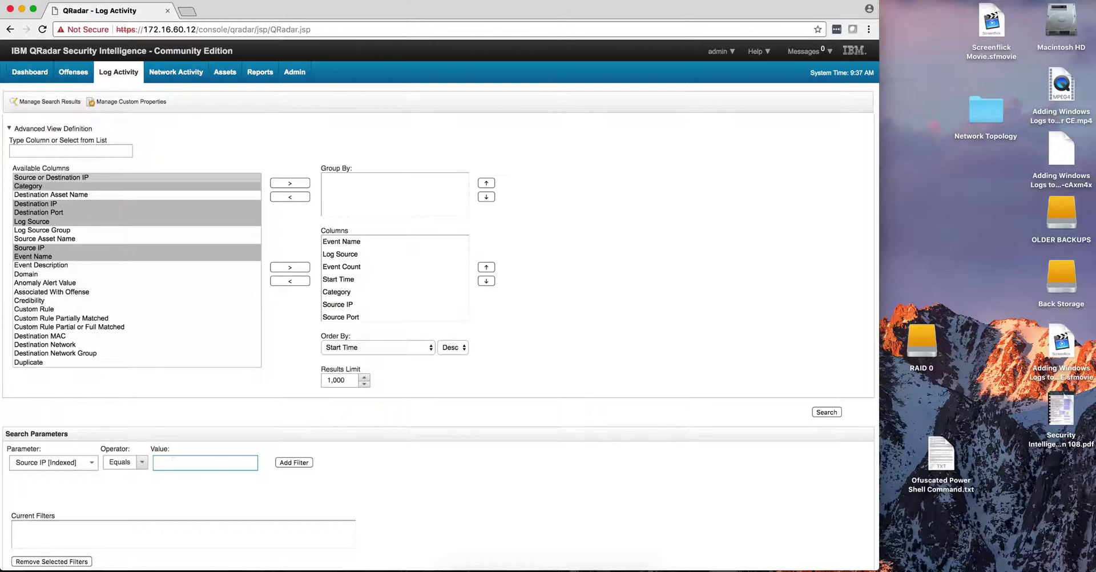
{"action": "type", "text": "172.16.60.212"}
{"action": "left_click", "coordinate": [299, 464]}
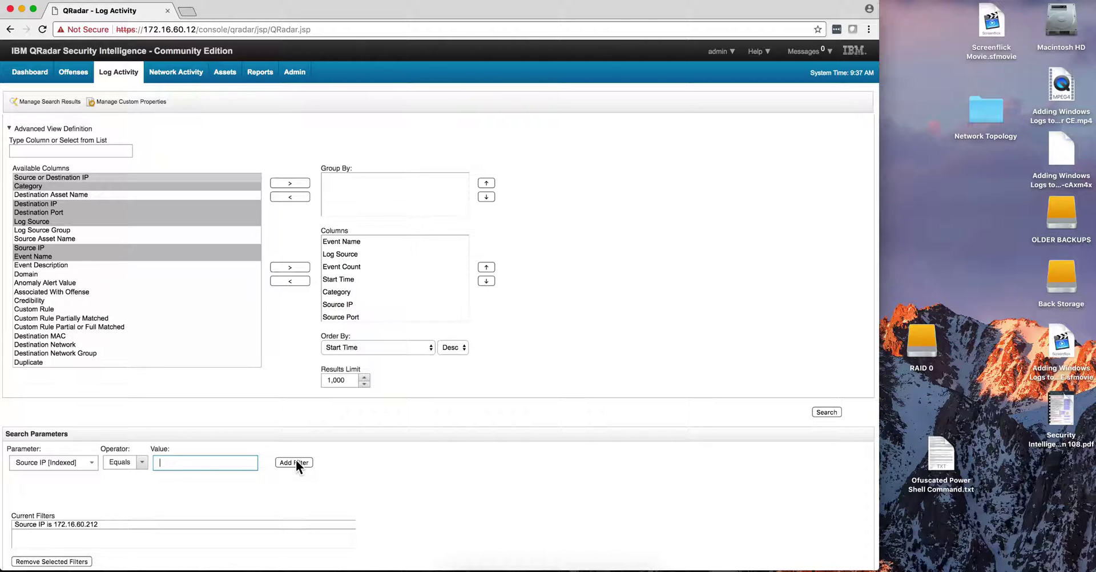
{"action": "scroll", "coordinate": [748, 471], "scroll_direction": "down", "scroll_amount": 4}
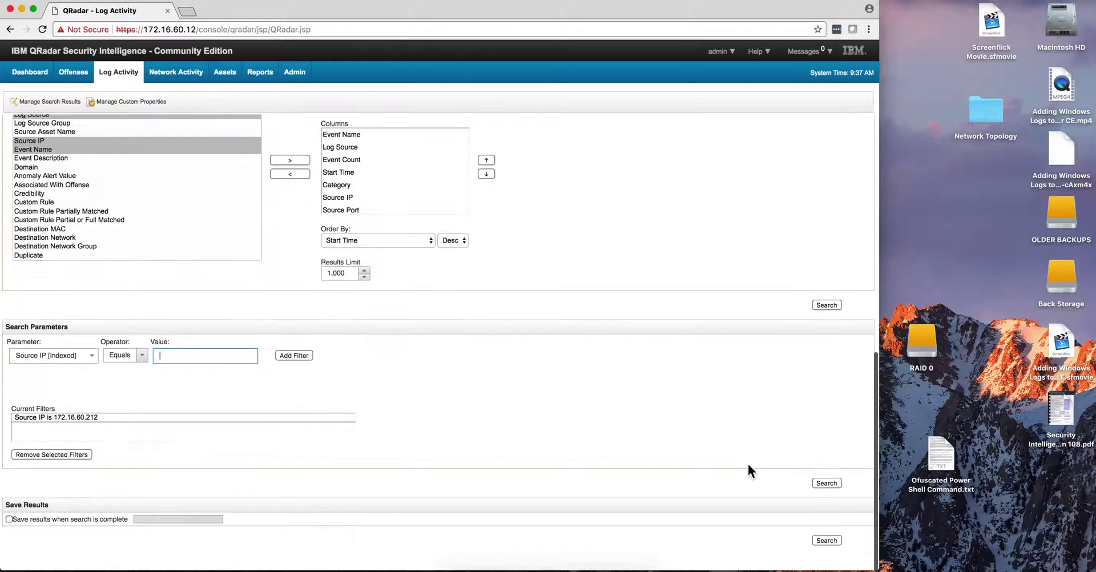
{"action": "left_click", "coordinate": [834, 482]}
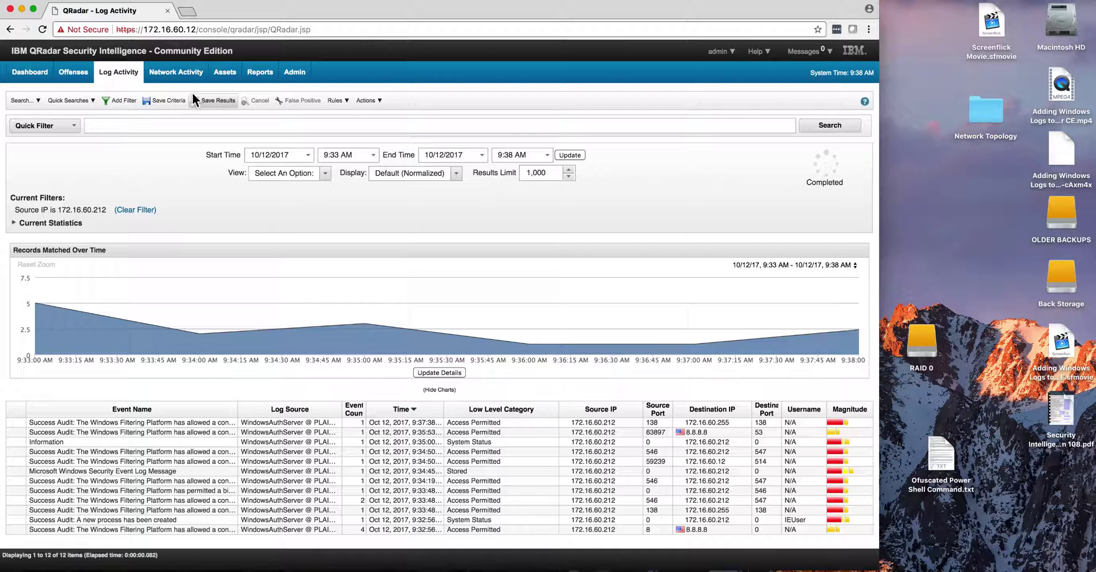
- Save the search criteria as "Win Plain view Only", included in the quick searches and set as the default search
{"action": "left_click", "coordinate": [163, 99]}
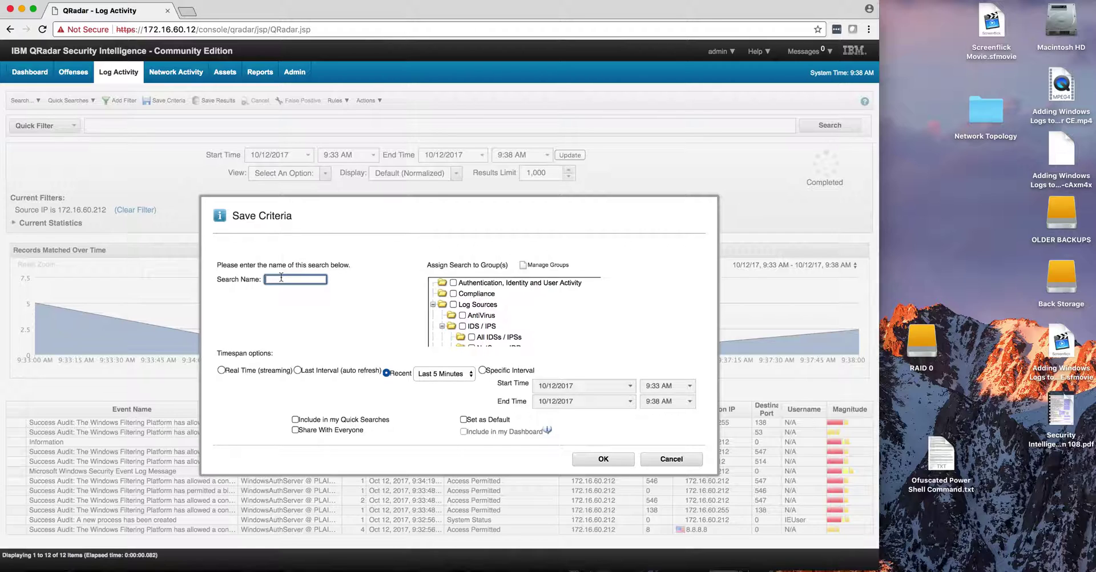
{"action": "type", "text": "Win Plain view Only"}
{"action": "left_click", "coordinate": [295, 420]}
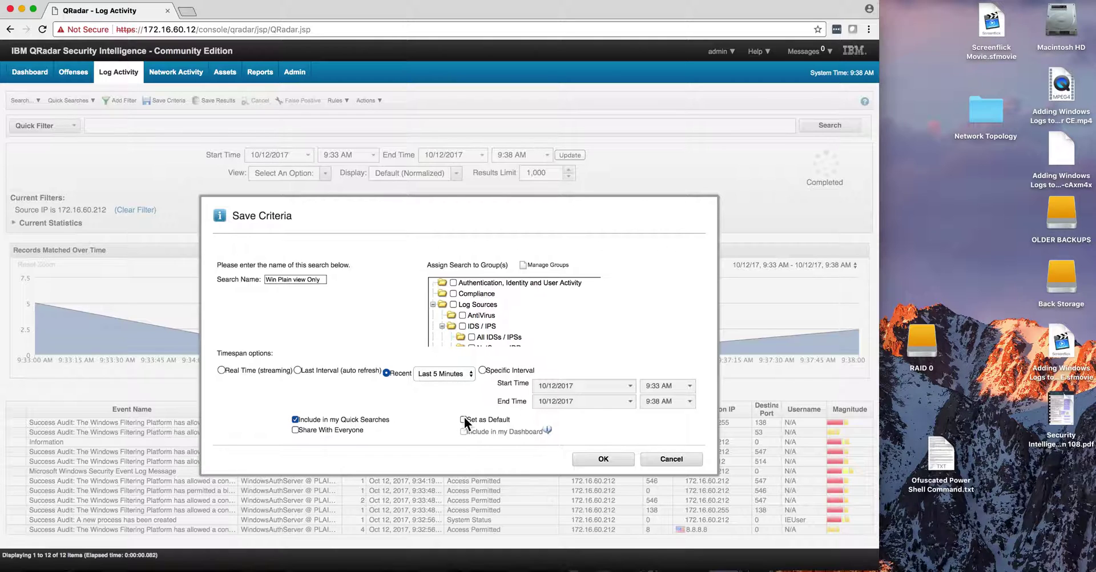
{"action": "left_click", "coordinate": [594, 456]}
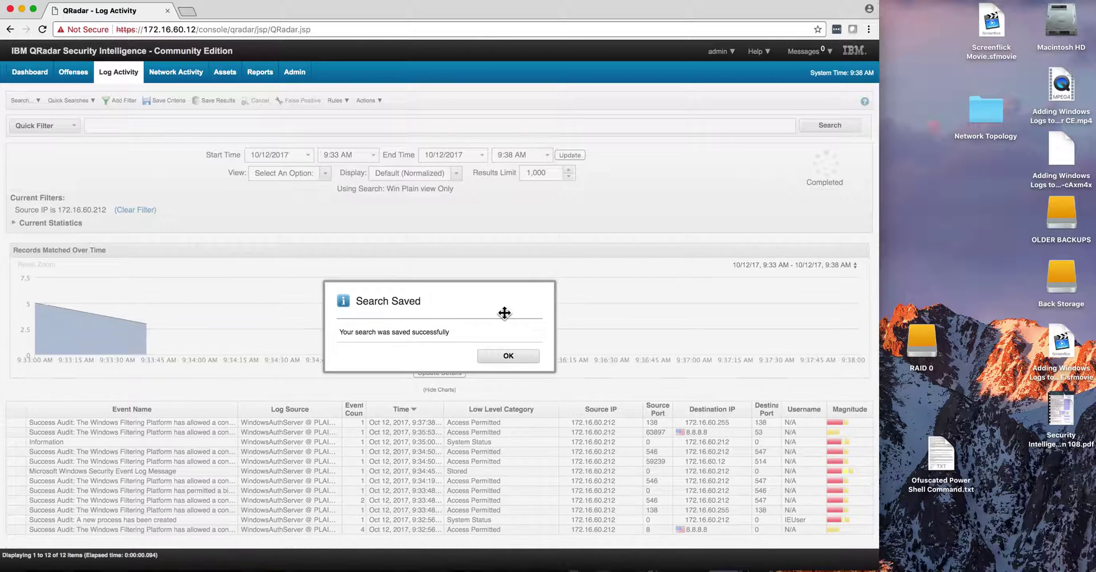
{"action": "left_click", "coordinate": [506, 356]}
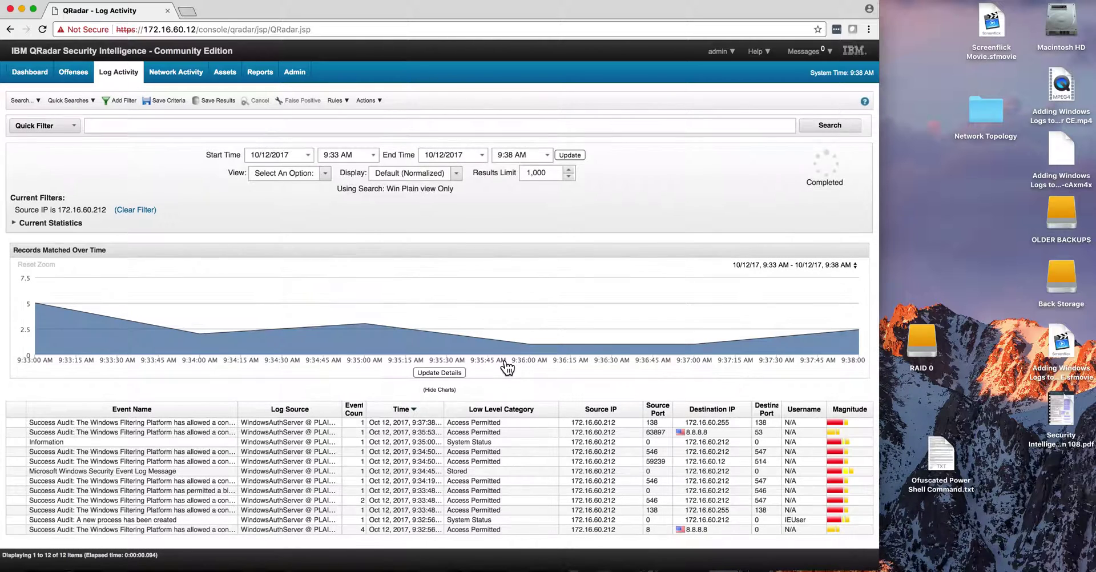
- Reload Log Activity with the saved default search and display its results by Event Name
{"action": "left_click", "coordinate": [120, 70]}
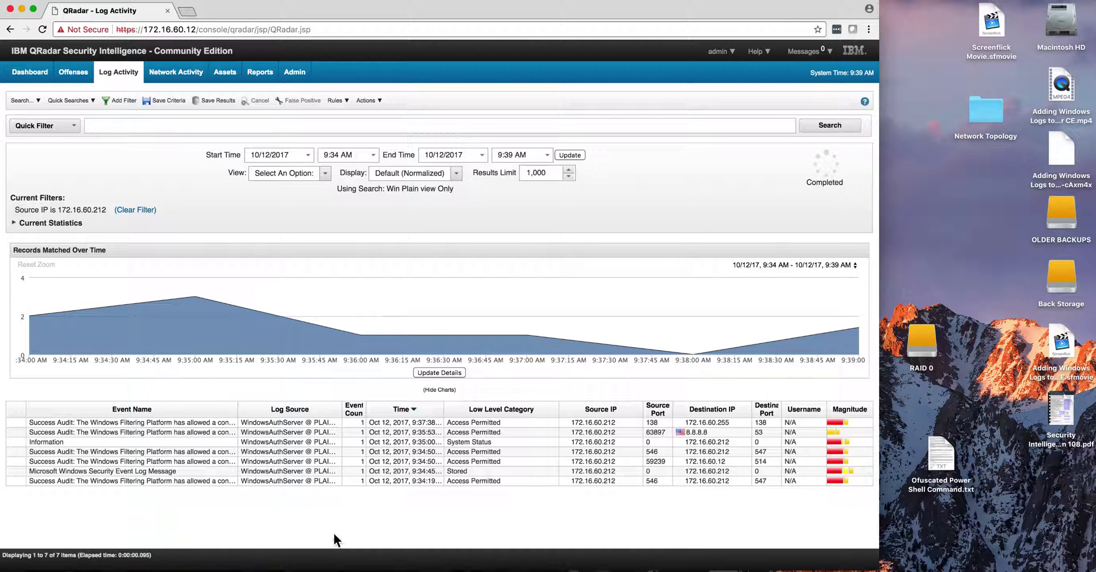
{"action": "left_click", "coordinate": [130, 67]}
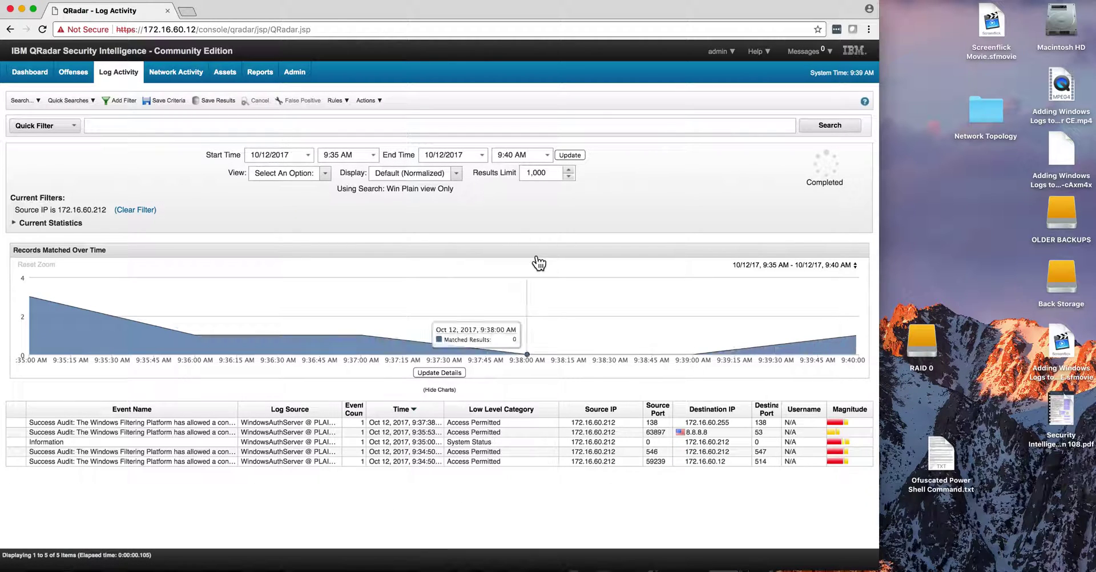
{"action": "left_click", "coordinate": [324, 174]}
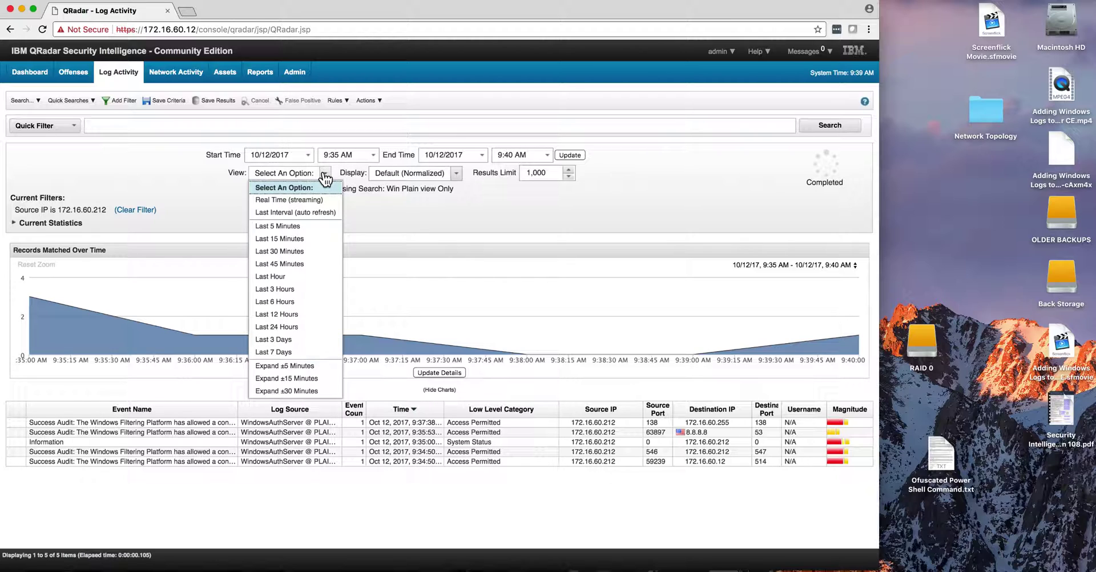
{"action": "left_click", "coordinate": [324, 176]}
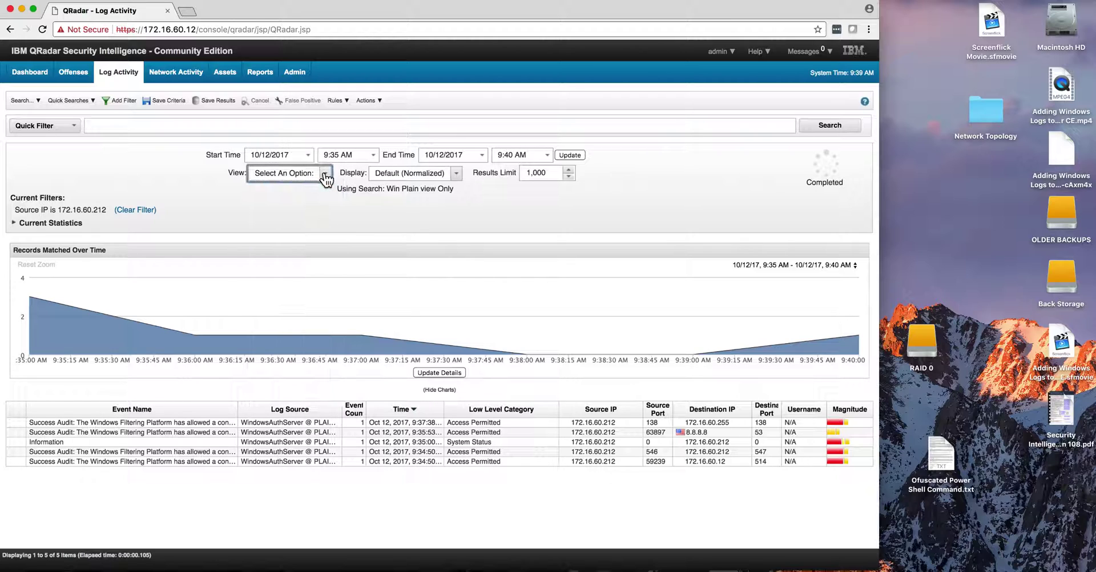
{"action": "left_click", "coordinate": [457, 176]}
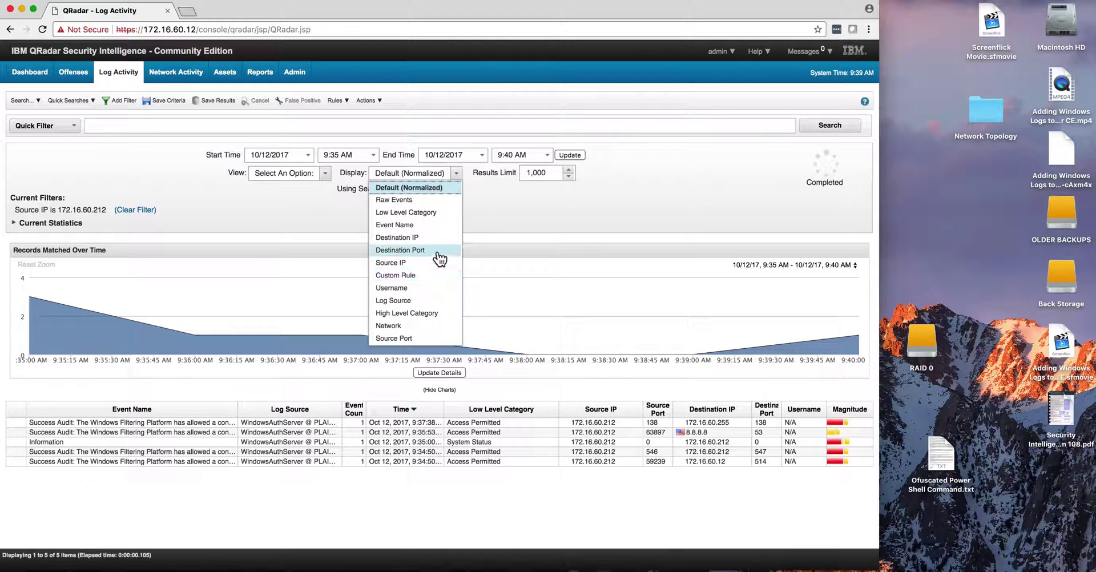
{"action": "left_click", "coordinate": [426, 226]}
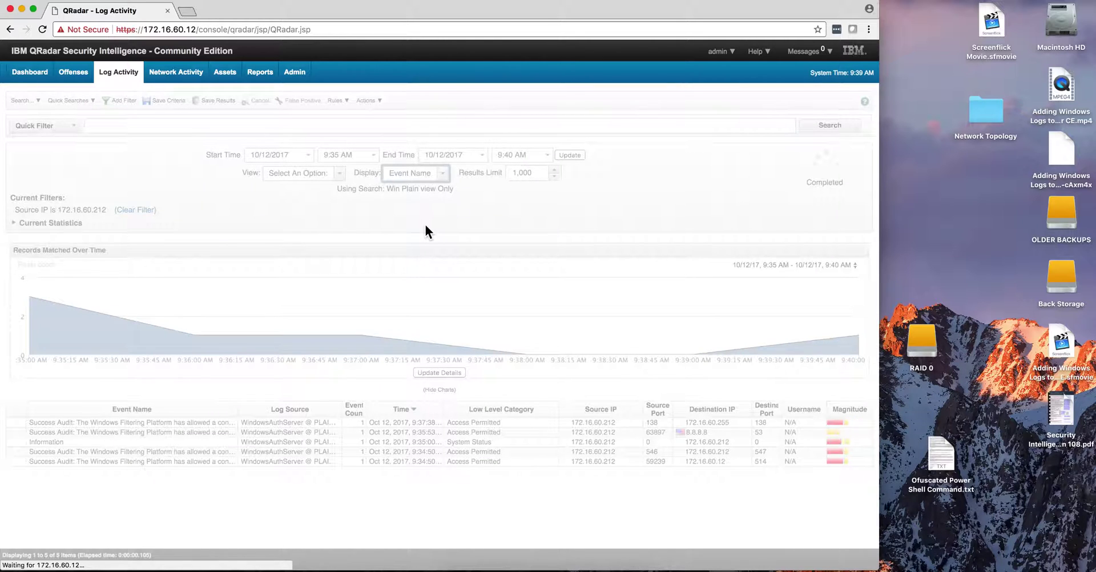